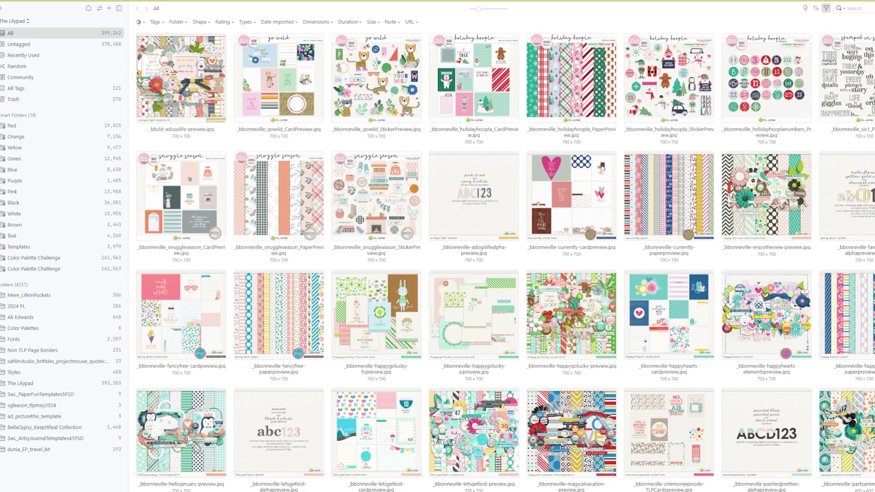
# Step: Restore the minimized Digi folder window in File Explorer over the Eagle library
pyautogui.click(698, 480)
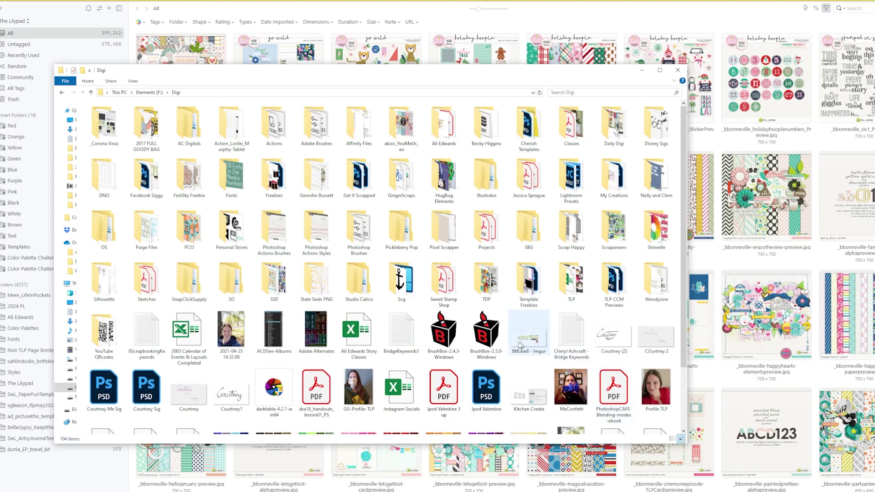
# Step: Browse the PCO, SnapClickSupply, SSD, Studio Calico and Gennifer Bursett folders, then minimize the window
pyautogui.click(187, 232)
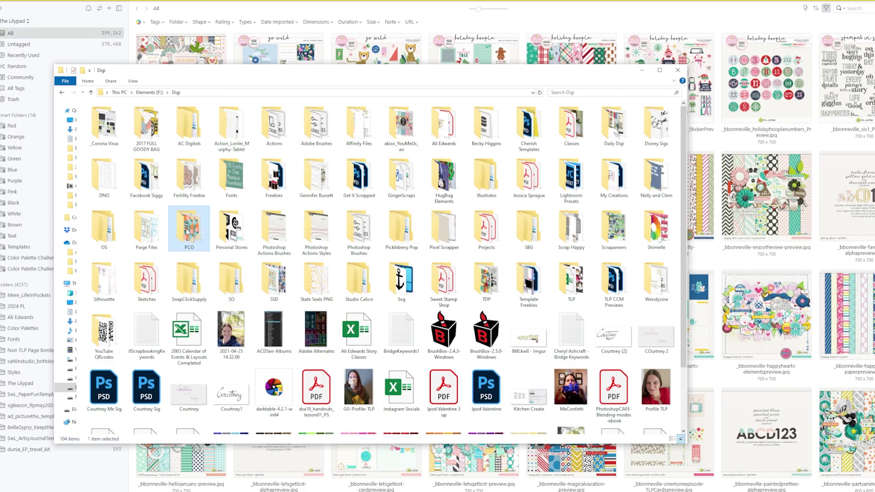
pyautogui.click(196, 297)
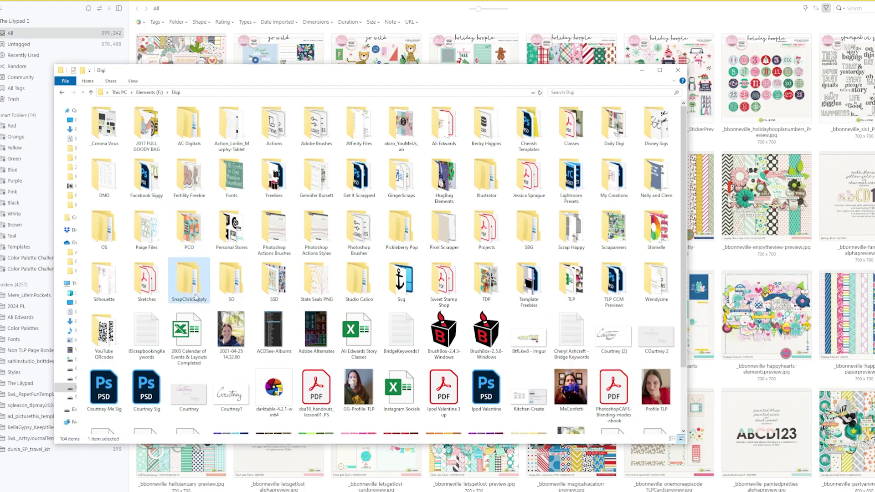
pyautogui.click(280, 296)
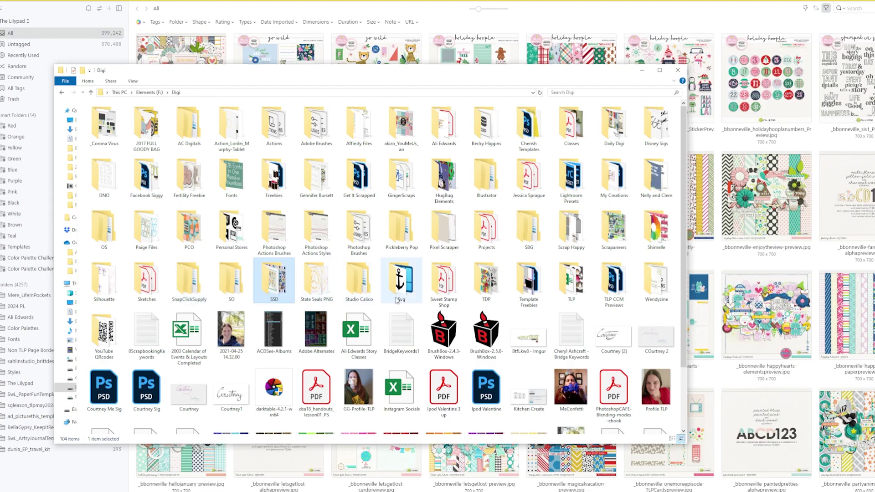
pyautogui.click(375, 300)
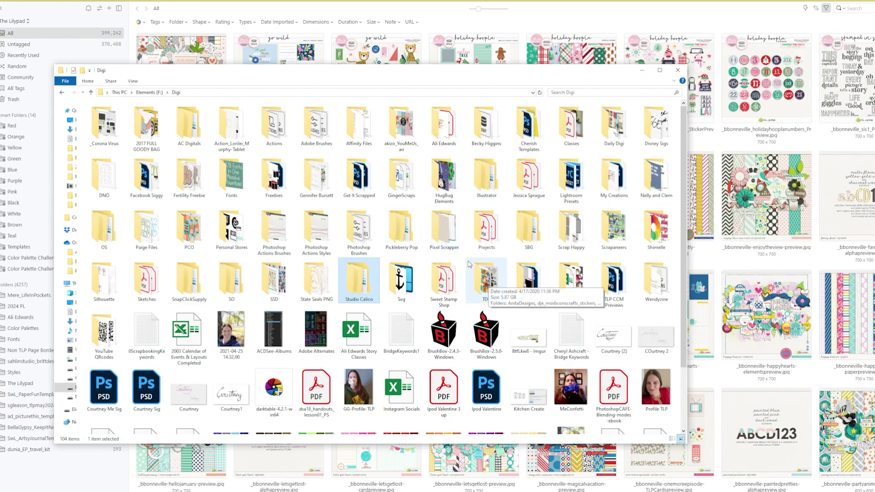
pyautogui.press('g')
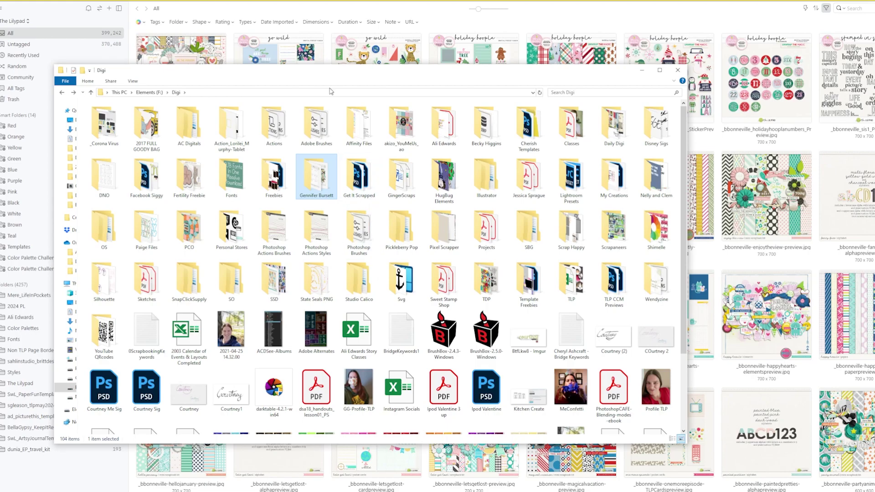
pyautogui.click(642, 70)
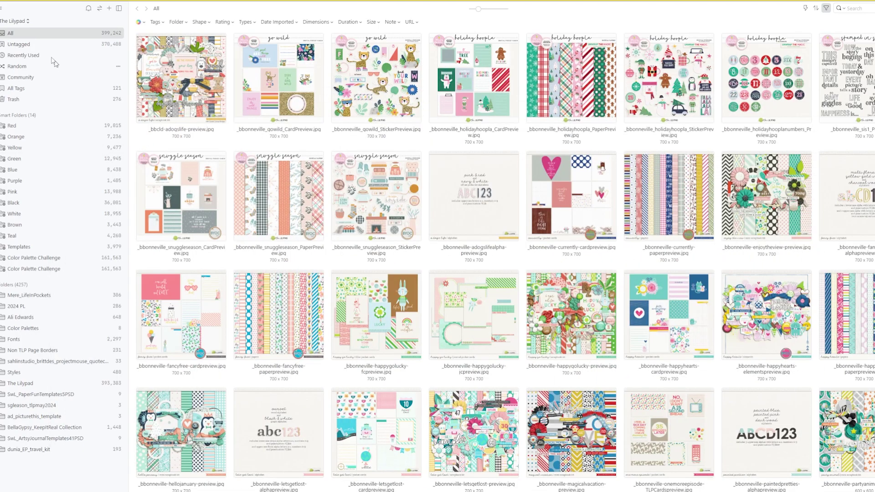
# Step: Switch to the Other Designers library and collapse the GingerScraps and Sweet Shoppe Designs folders
pyautogui.click(18, 21)
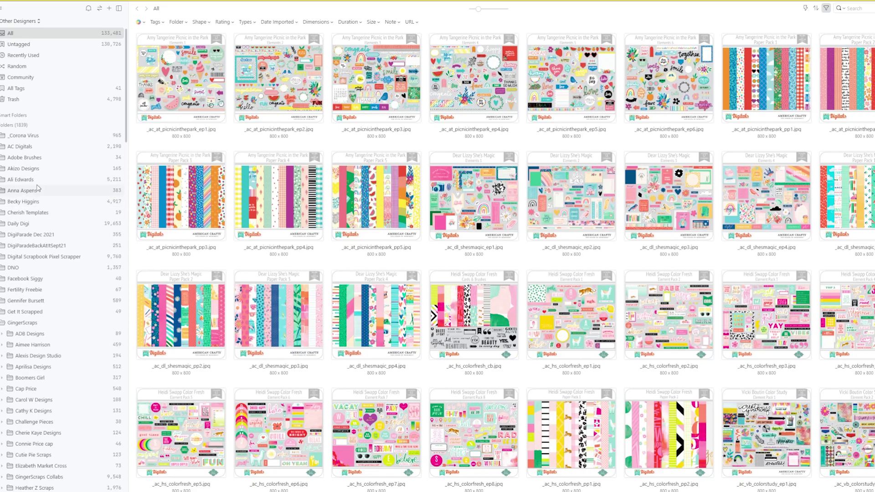
pyautogui.click(3, 323)
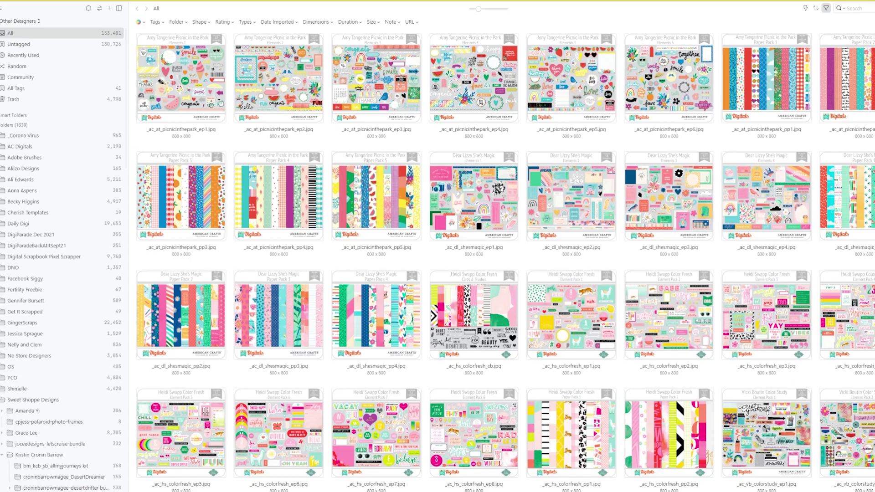
pyautogui.click(3, 400)
# Step: View the Sweet Shoppe Designs, PCO and No Store Designers folders, then bring up the library list
pyautogui.click(23, 401)
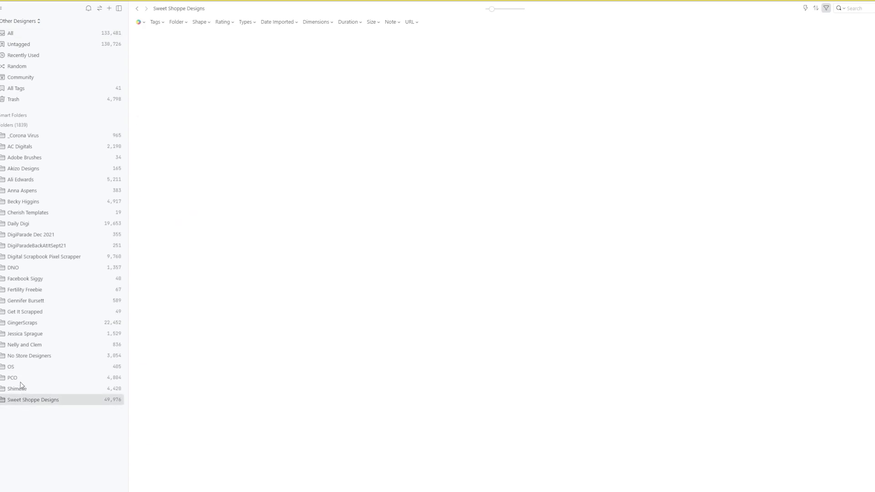
pyautogui.click(21, 381)
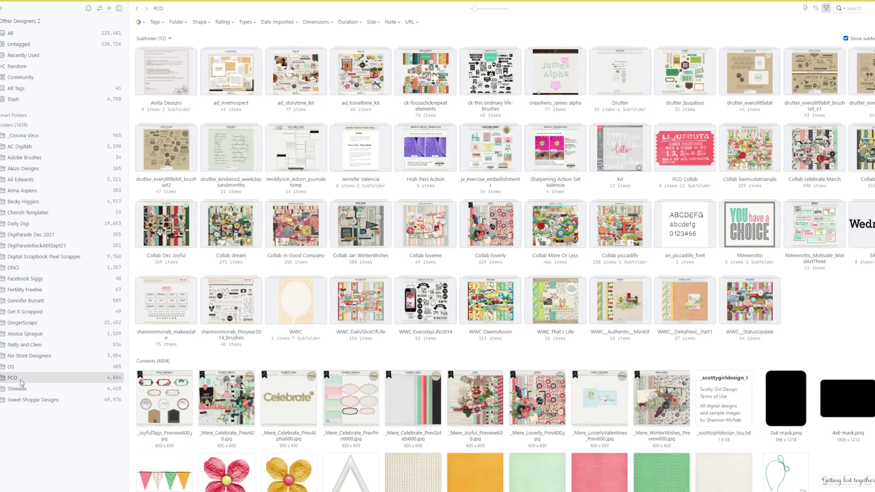
pyautogui.click(27, 356)
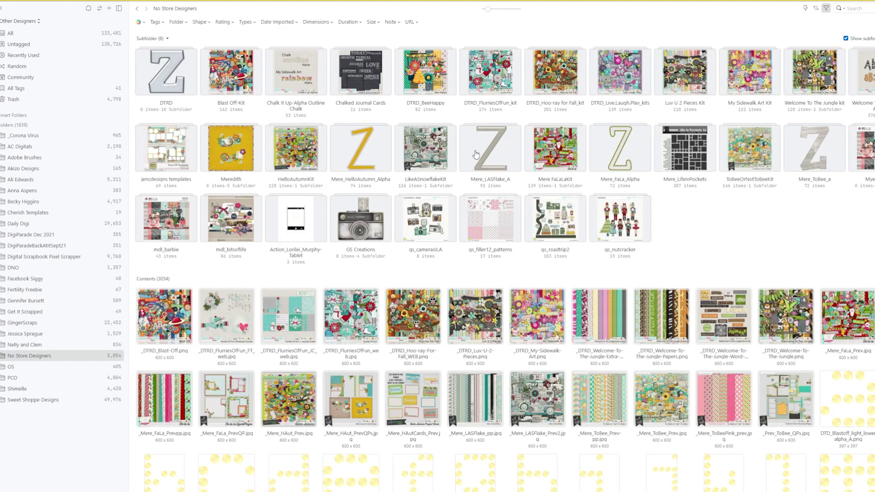
pyautogui.click(19, 21)
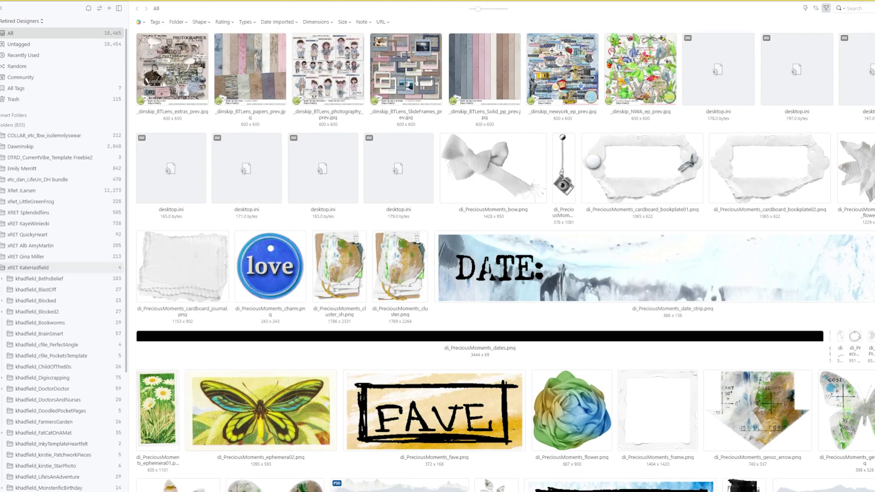
# Step: Collapse the xRET KateHadfield, kfredricks, LaurieAnn and Lili folders, then open xRET KateHadfield
pyautogui.click(2, 267)
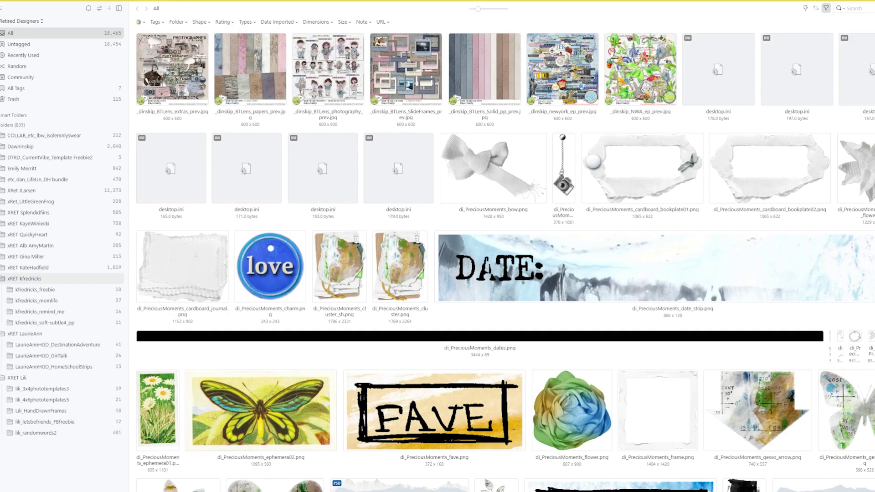
pyautogui.click(2, 279)
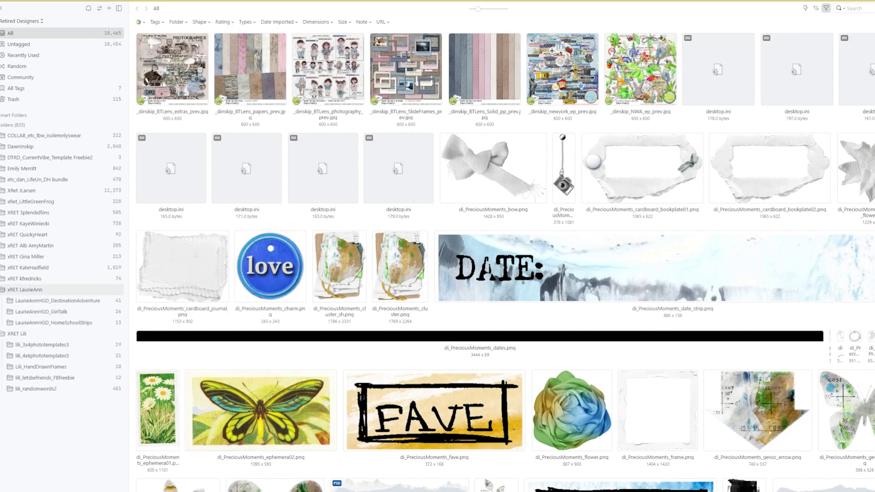
pyautogui.click(3, 289)
pyautogui.click(2, 300)
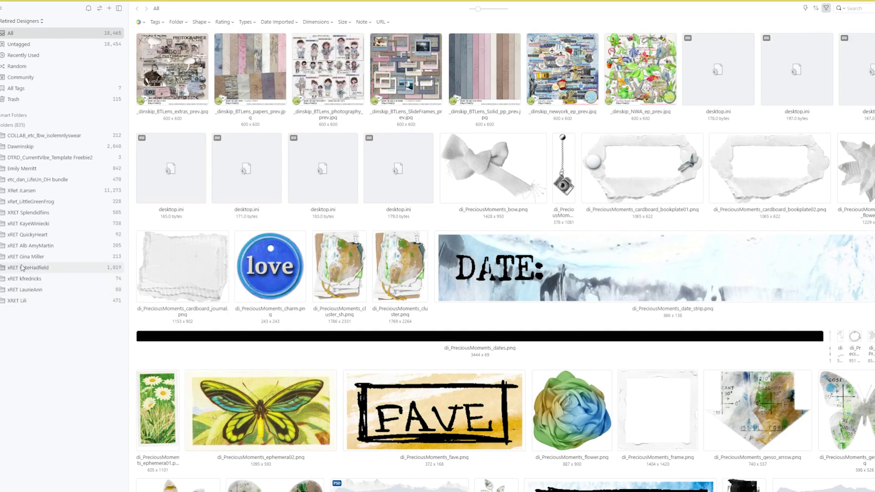
pyautogui.click(50, 268)
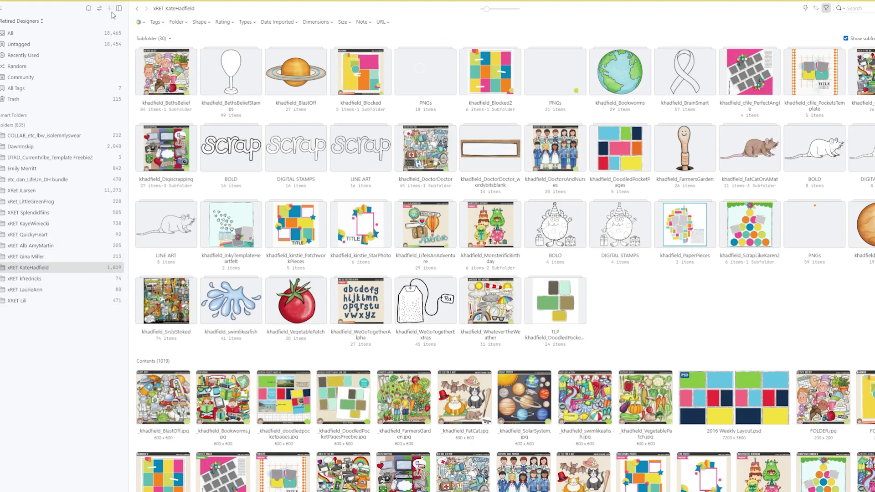
# Step: Add xRET KateHadfield to the Other Designers library, confirming the bulk copy of 1,019 items
pyautogui.rightClick(69, 271)
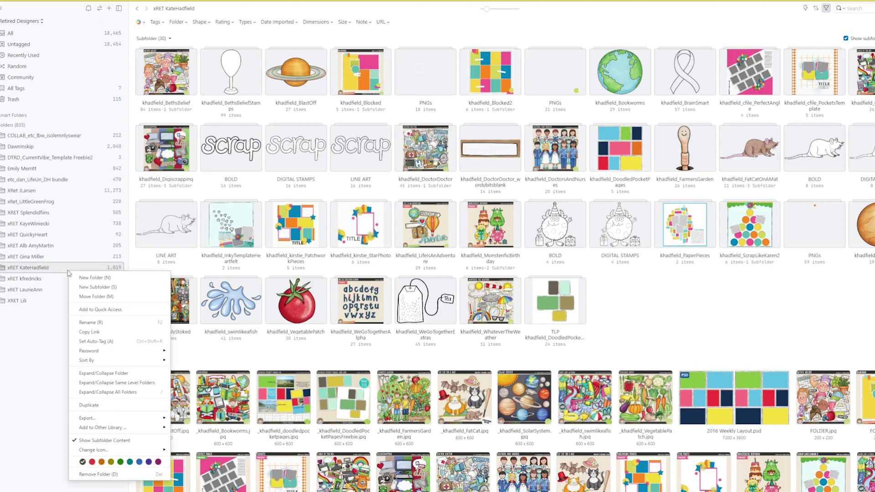
pyautogui.moveTo(137, 429)
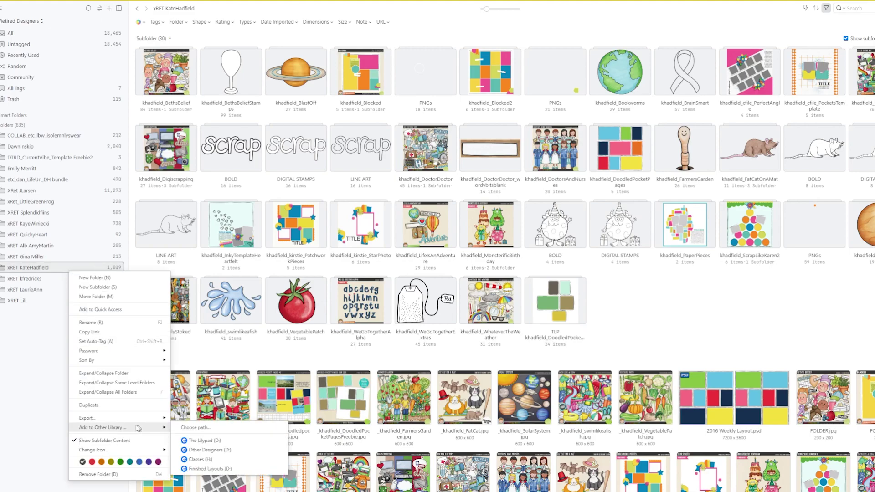
pyautogui.click(210, 450)
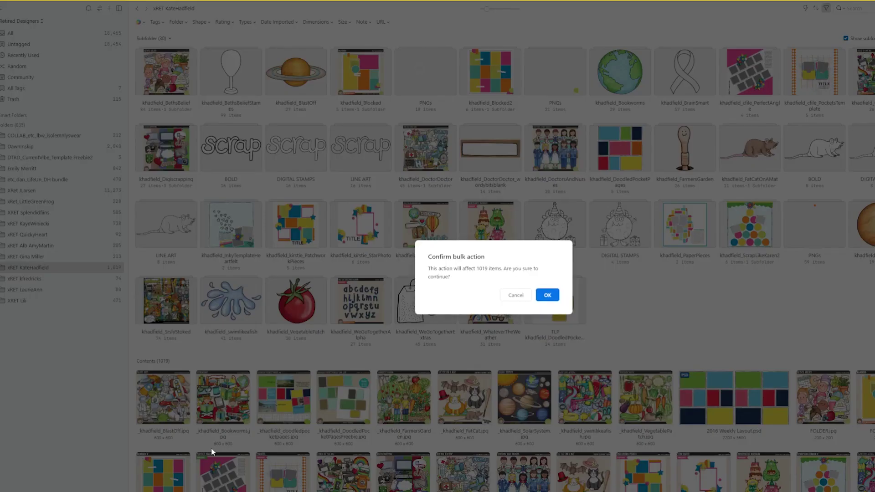
pyautogui.click(550, 295)
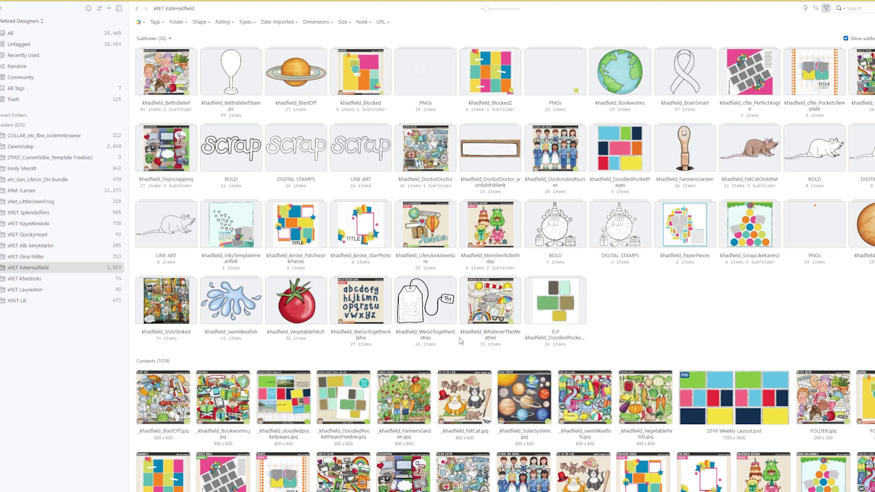
pyautogui.click(50, 260)
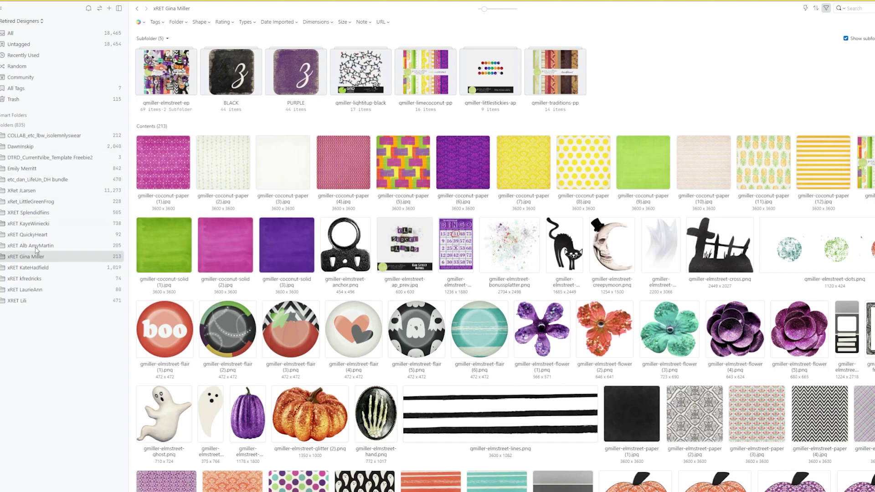
pyautogui.click(49, 195)
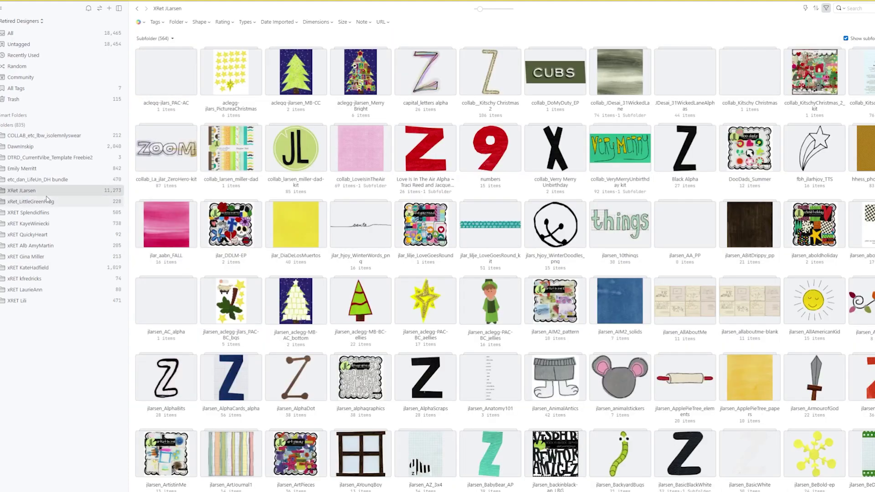
pyautogui.click(46, 151)
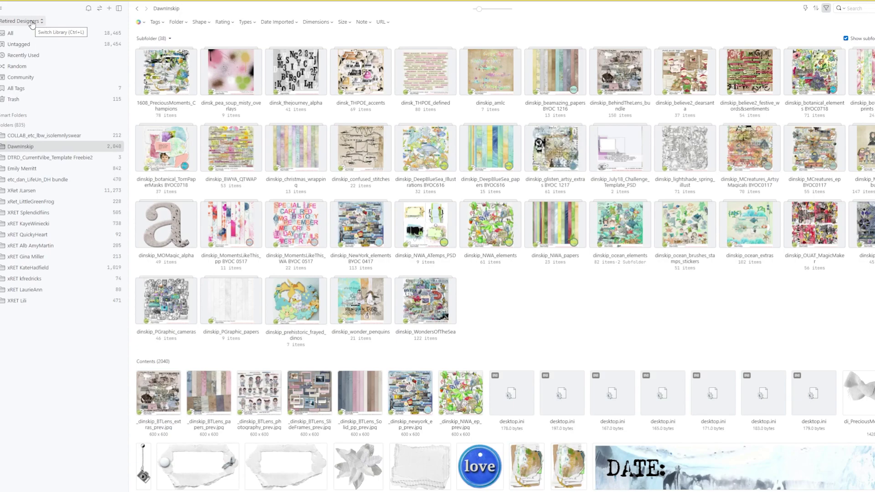
pyautogui.click(32, 22)
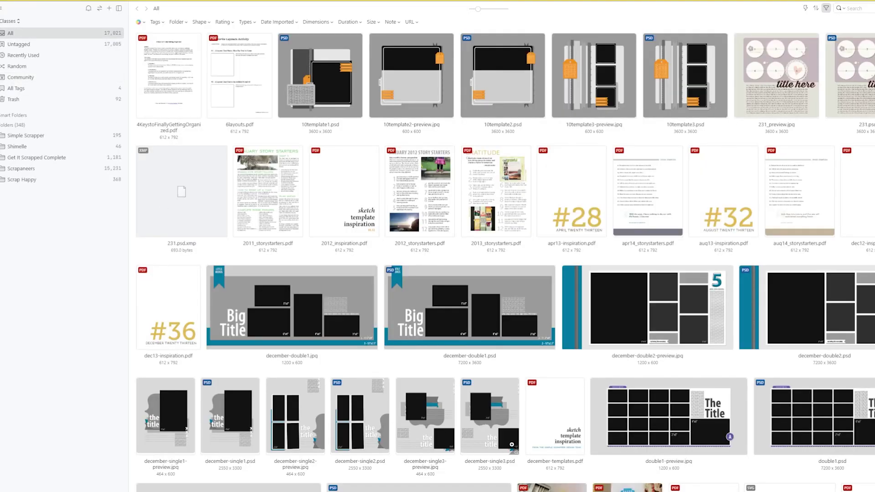
# Step: Preview december-single3.psd briefly, then switch to the Finished Layouts library
pyautogui.press('z')
pyautogui.press('Escape')
pyautogui.click(13, 21)
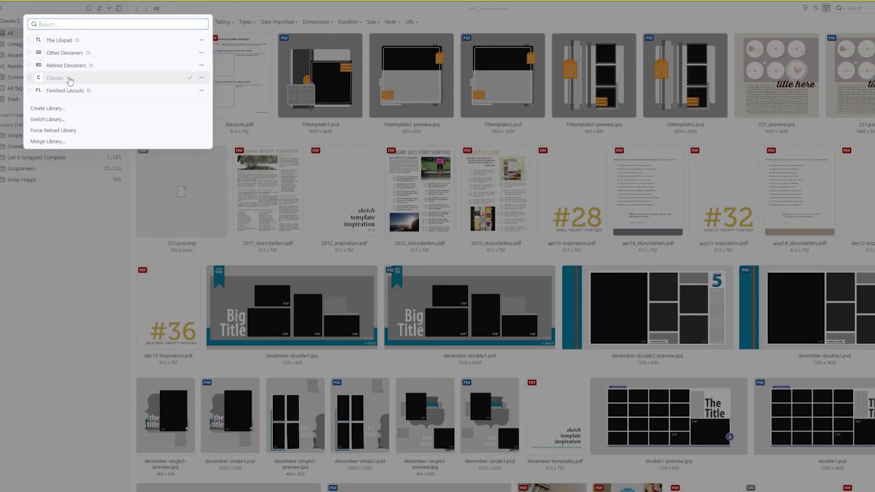
pyautogui.click(70, 91)
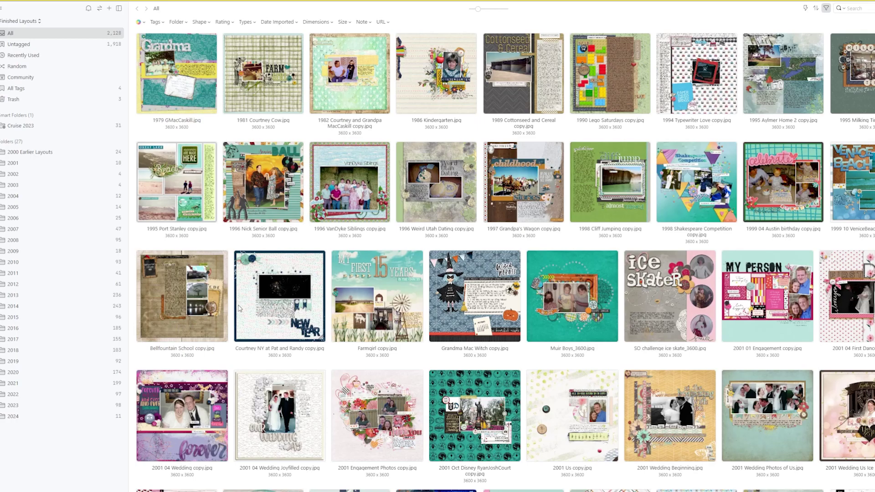
pyautogui.scroll(-15, 239, 309)
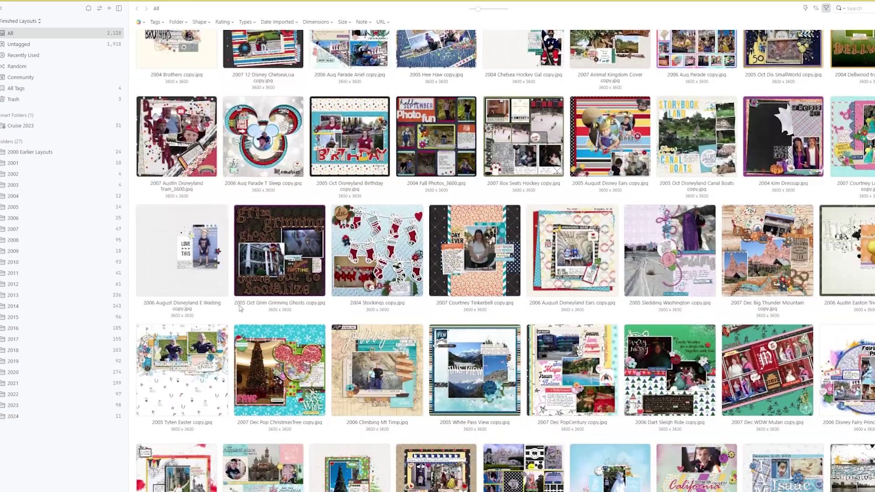
pyautogui.scroll(15, 240, 309)
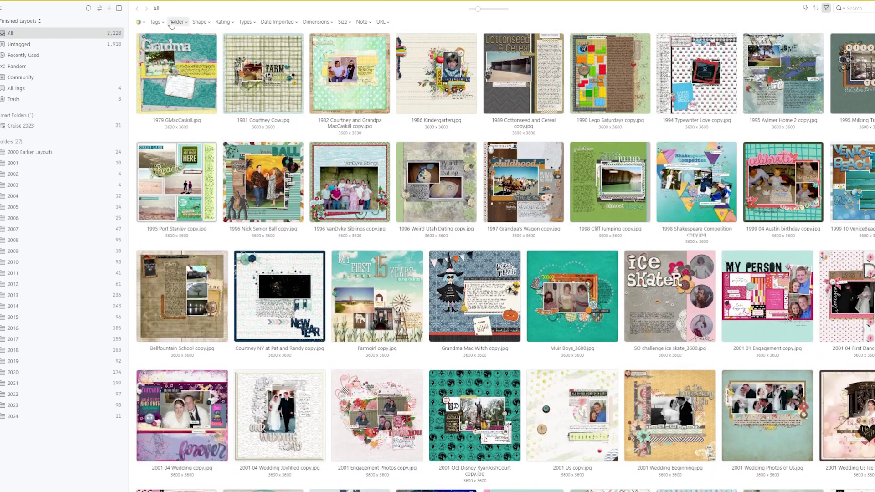
pyautogui.click(157, 22)
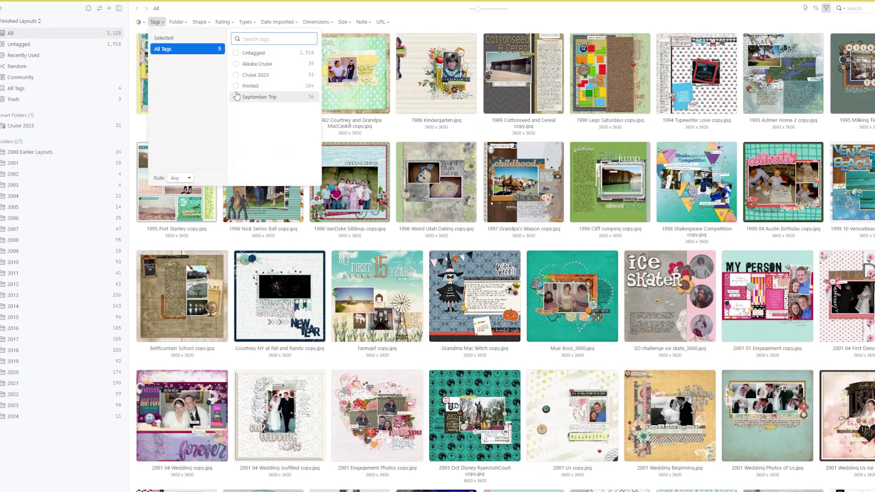
pyautogui.click(236, 77)
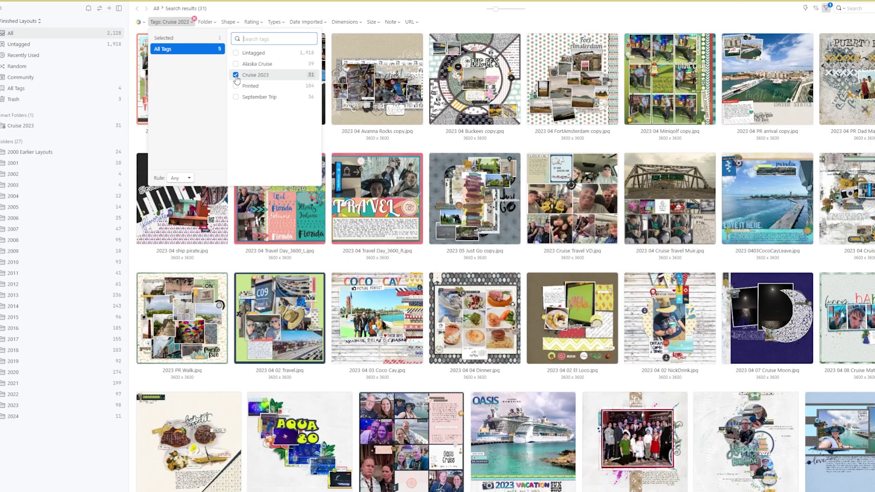
pyautogui.click(236, 75)
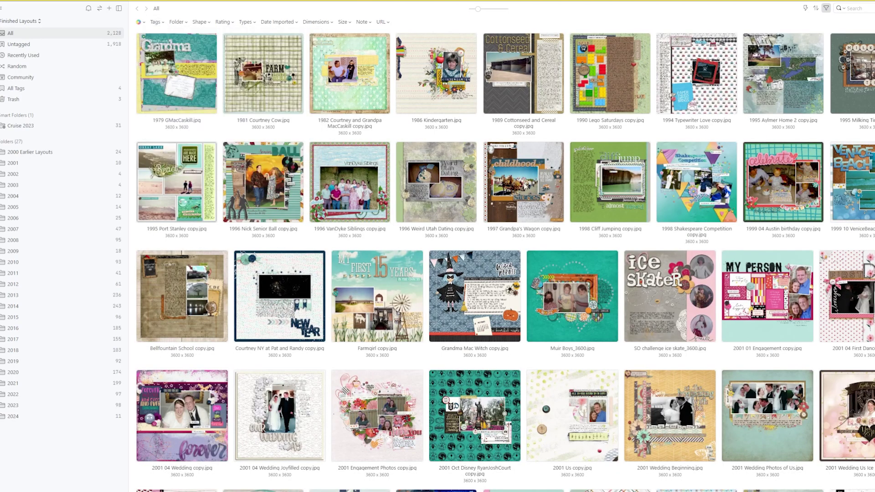
pyautogui.click(191, 84)
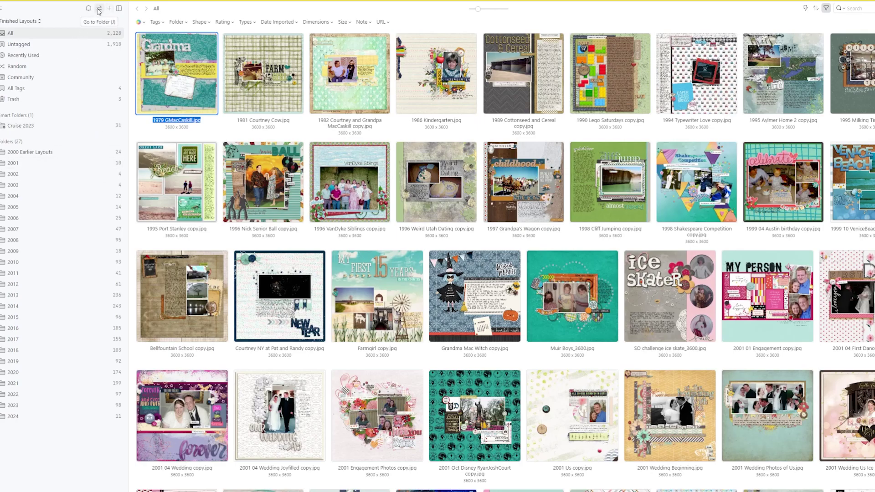
# Step: Create a new library named 'Paper Scrappers' and proceed to choosing its storage folder
pyautogui.click(21, 22)
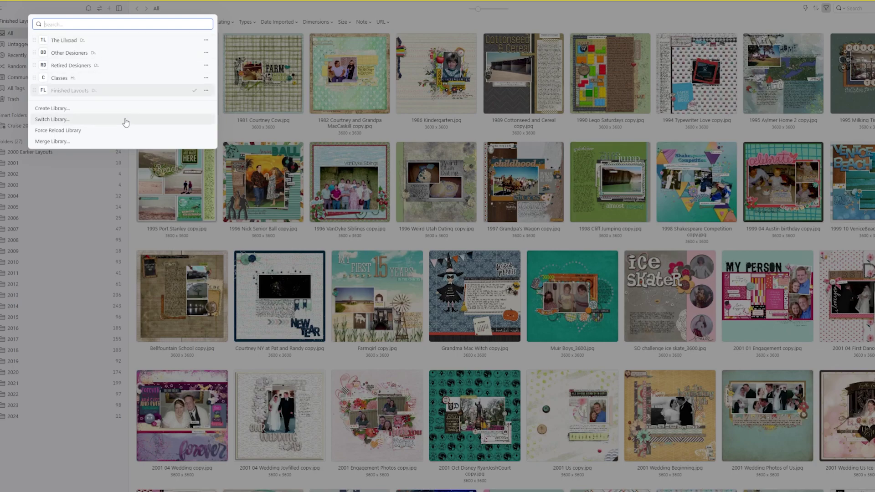
pyautogui.click(64, 110)
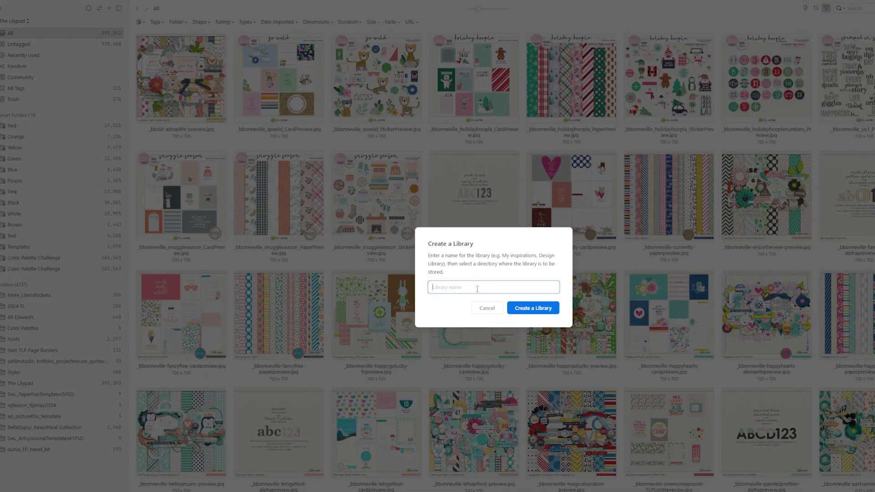
pyautogui.write('Paper a')
pyautogui.press('BackSpace')
pyautogui.write('Scrappers')
pyautogui.click(541, 311)
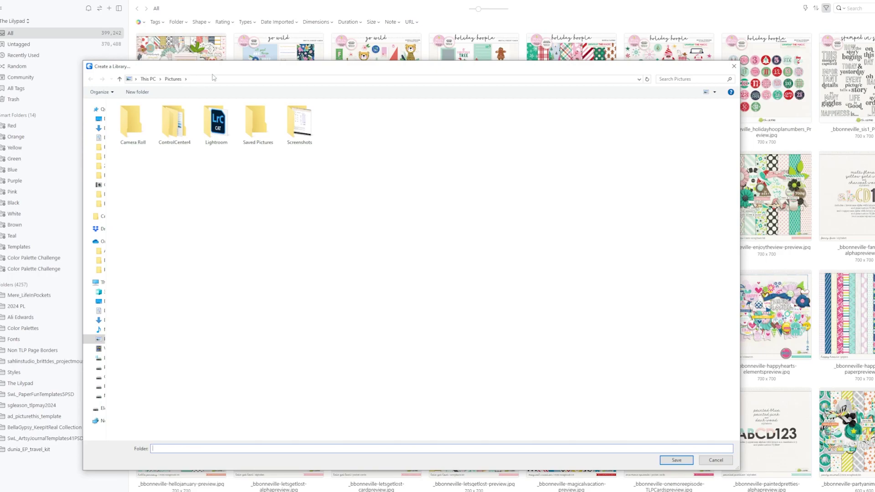
# Step: Confirm the storage folder so the empty Paper Scrappers library opens on the PhotoScrap (D:) drive
pyautogui.press('Escape')
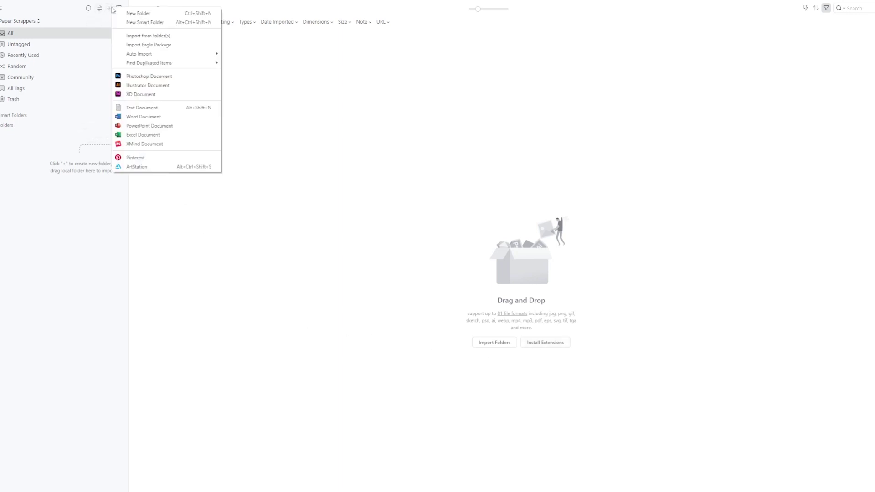
# Step: Import the Nelly and Clem folder from disk, bringing 836 items into Paper Scrappers
pyautogui.click(147, 36)
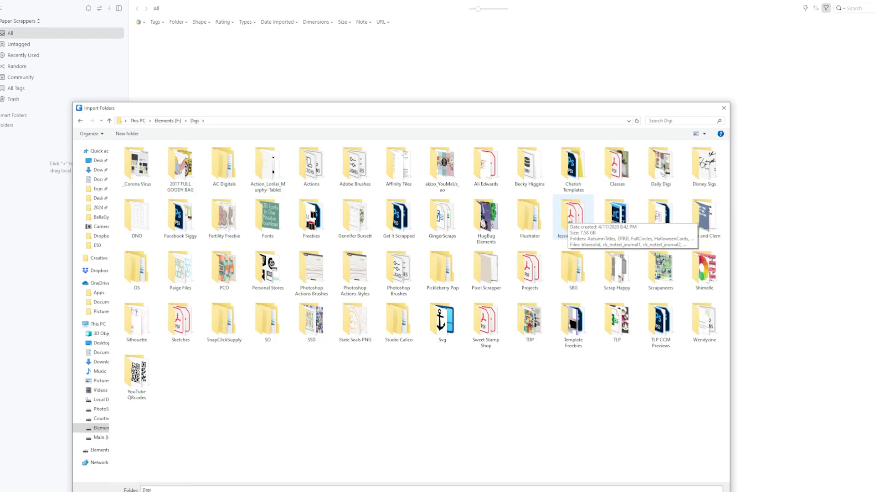
pyautogui.click(711, 219)
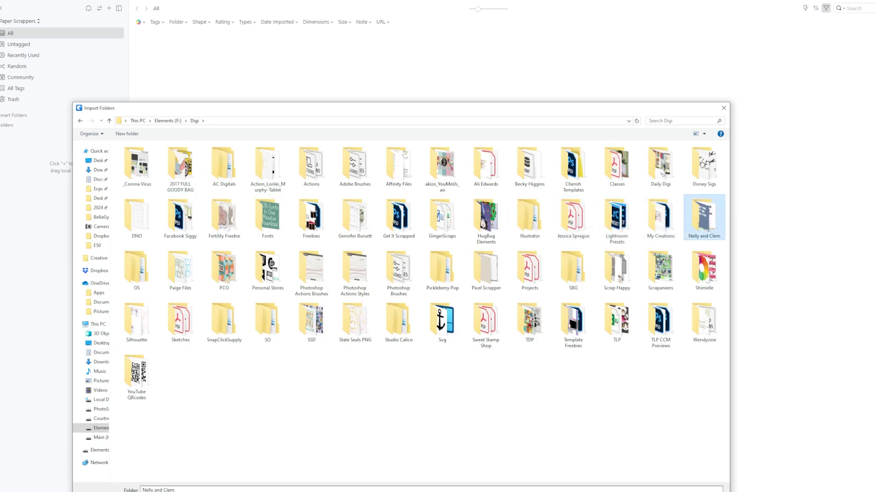
pyautogui.press('Return')
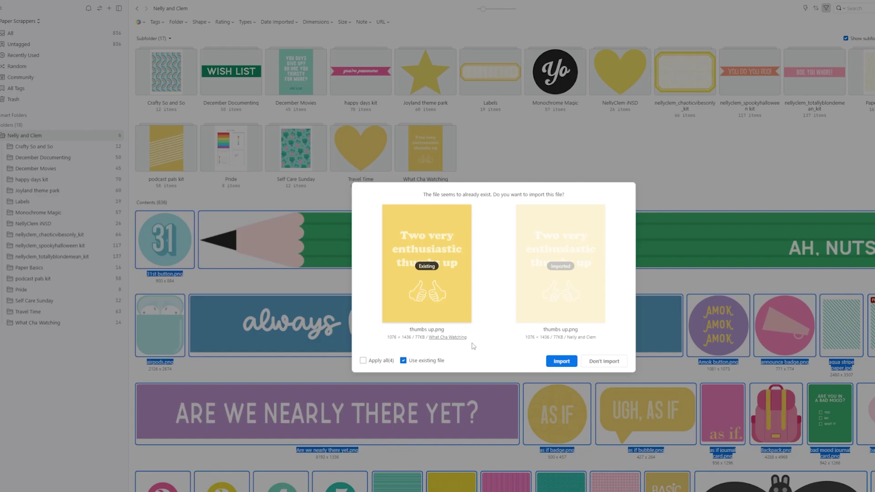
# Step: Skip duplicate thumbs up.png, chaoticvibes_dc2.pdf and chaoticvibes_dc1.pdf, but import the gremlins journal card
pyautogui.click(603, 363)
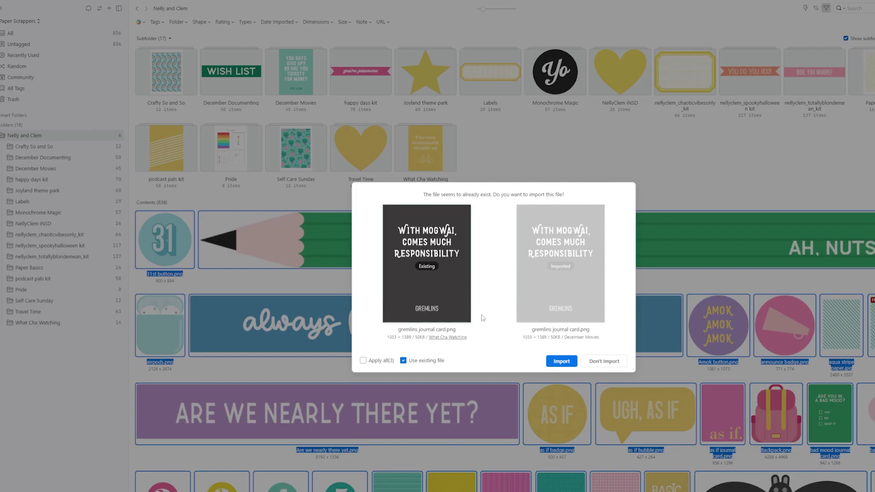
pyautogui.click(565, 363)
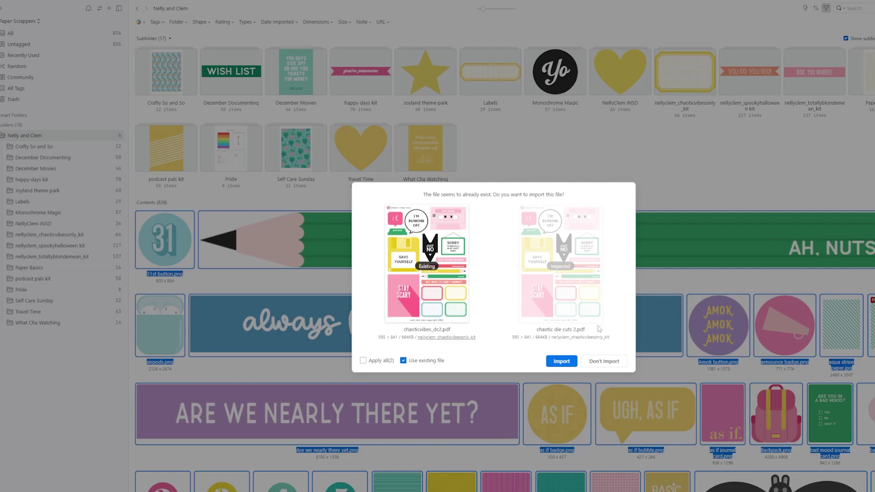
pyautogui.click(606, 365)
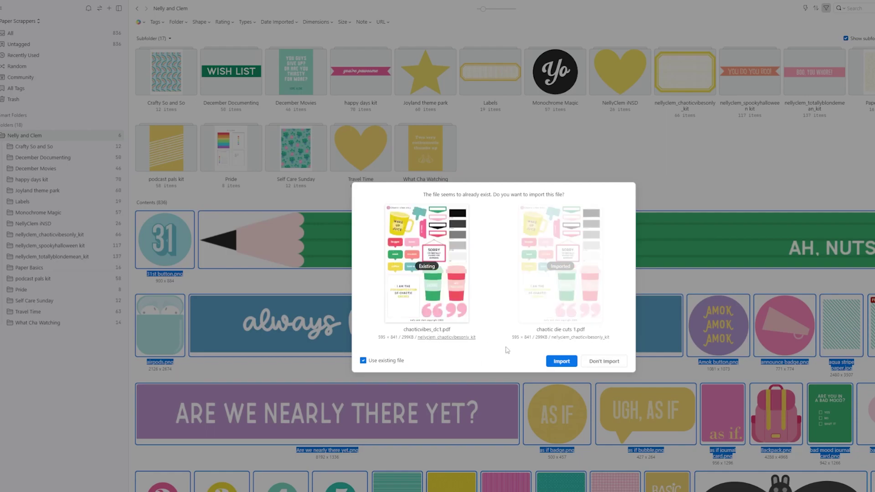
pyautogui.click(605, 365)
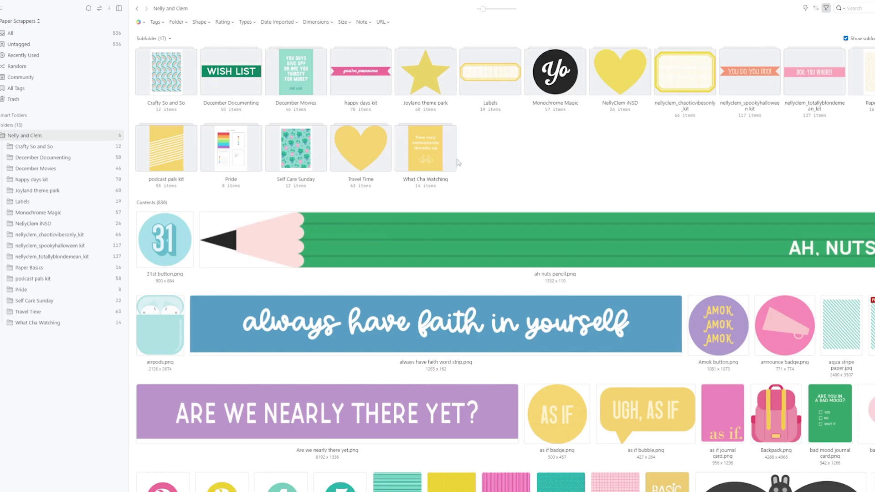
pyautogui.scroll(-15, 513, 323)
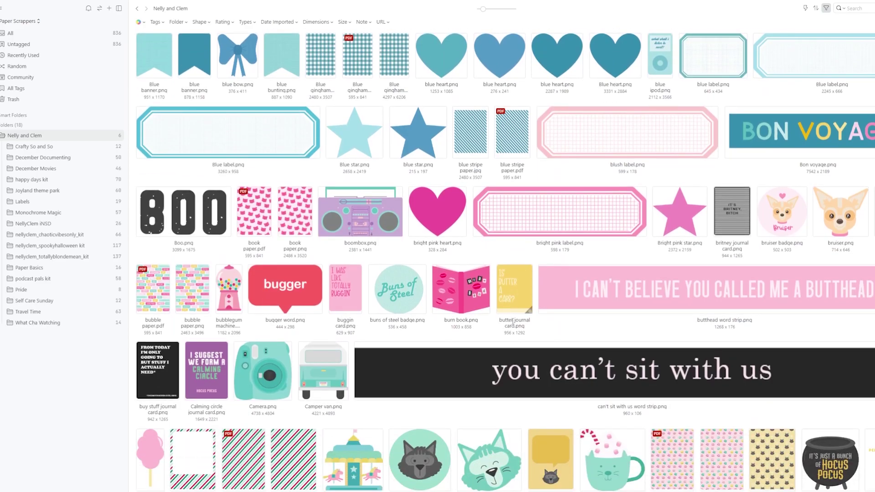
pyautogui.scroll(-20, 513, 322)
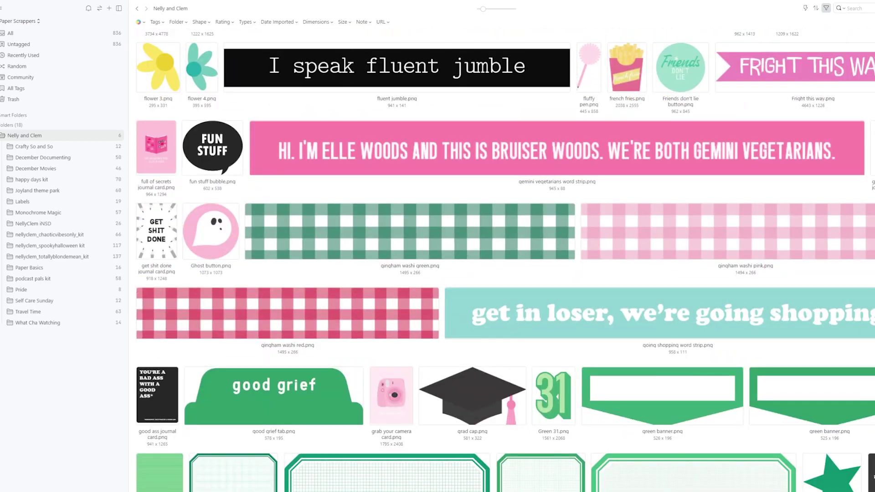
pyautogui.scroll(-15, 501, 260)
pyautogui.scroll(-20, 501, 260)
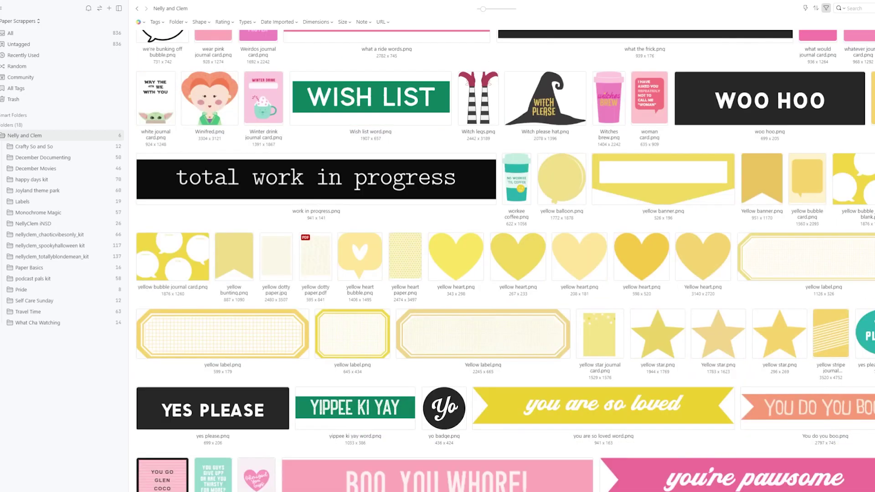
pyautogui.scroll(5, 502, 260)
pyautogui.press('Home')
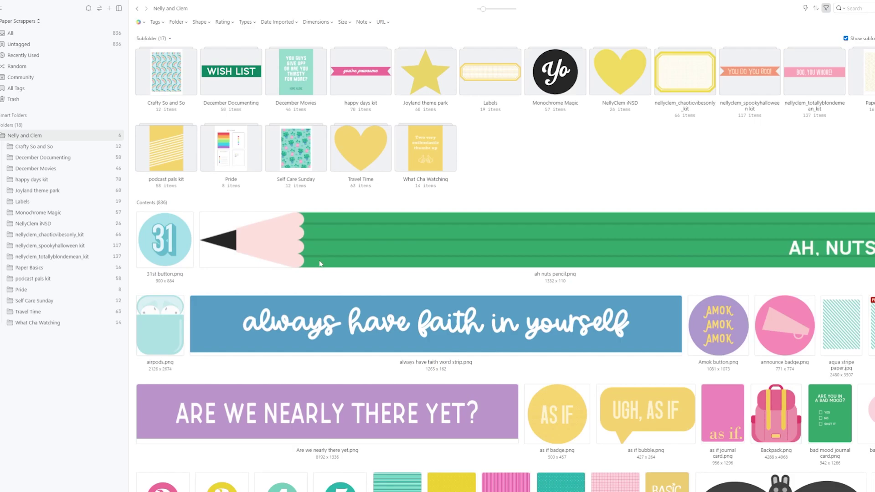
# Step: Collapse Nelly and Clem, drop the duplicate Paper Scrappers library entry, and return to The Lilypad
pyautogui.click(2, 135)
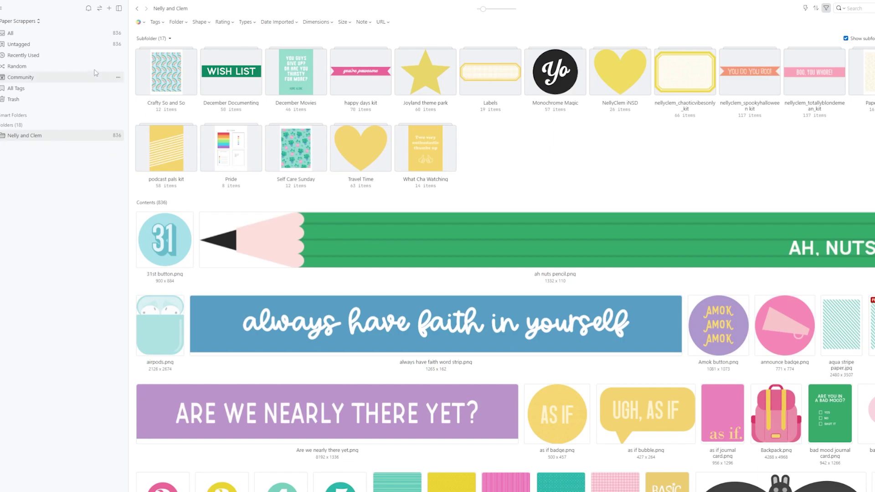
pyautogui.click(36, 28)
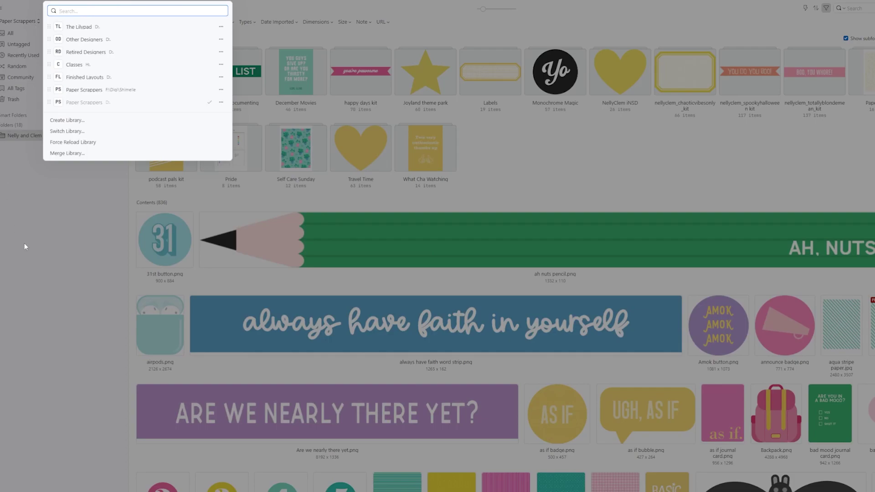
pyautogui.click(35, 24)
pyautogui.click(28, 23)
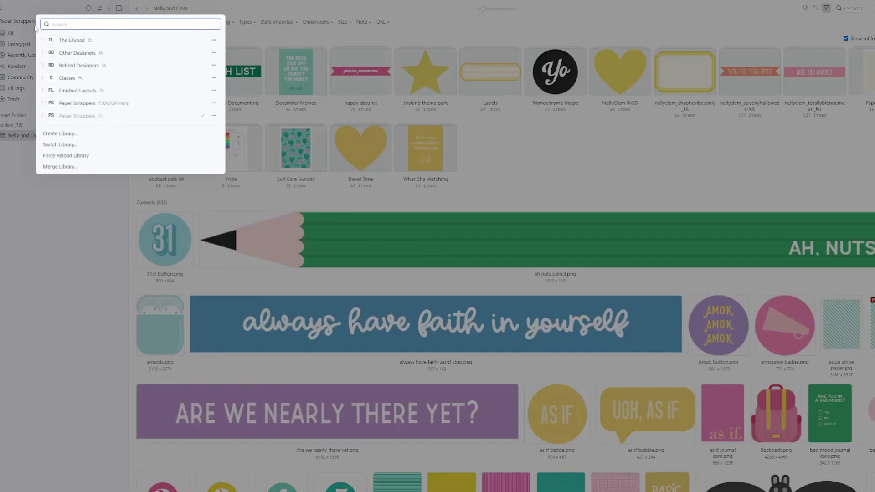
pyautogui.click(214, 103)
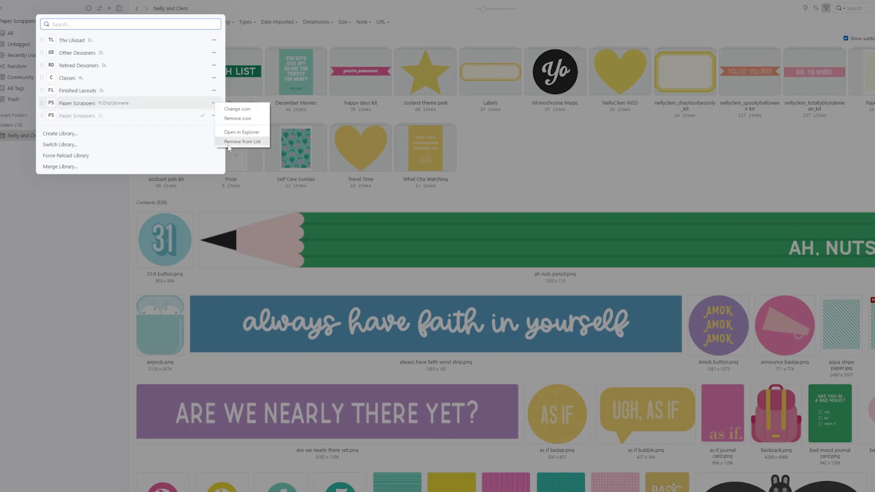
pyautogui.click(228, 141)
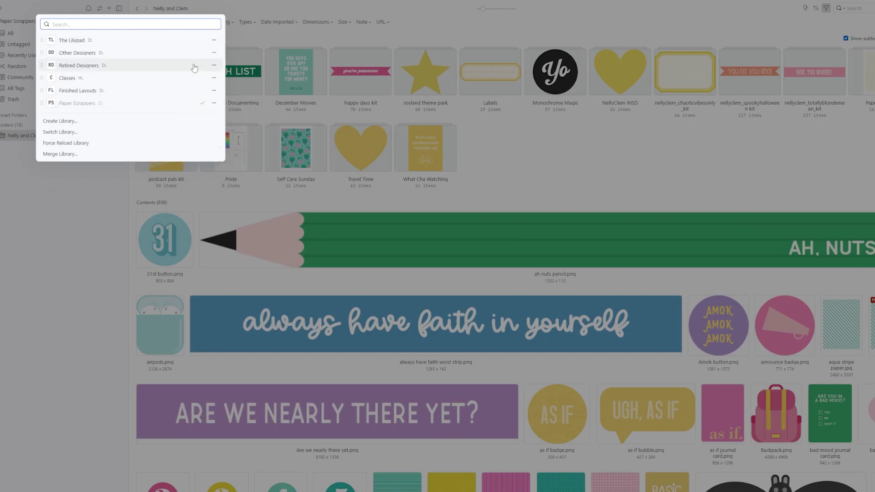
pyautogui.click(87, 45)
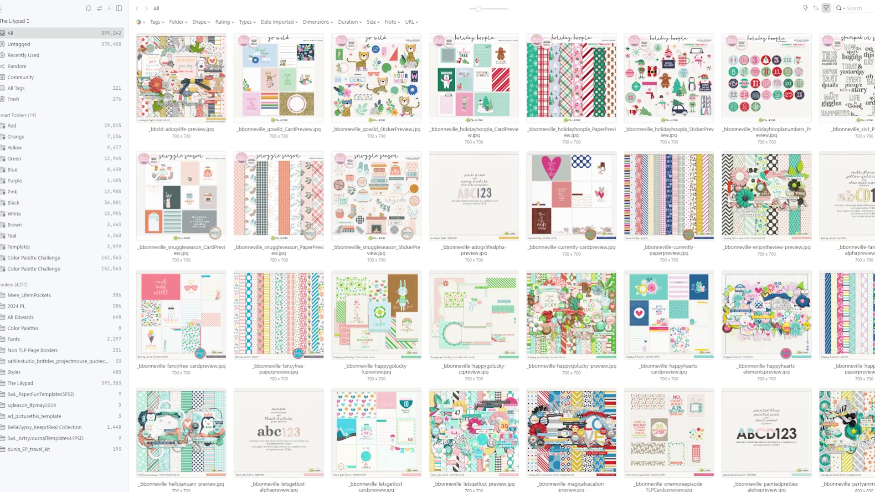
# Step: Show the six-library switcher list, with The Lilypad still the active library
pyautogui.click(1, 9)
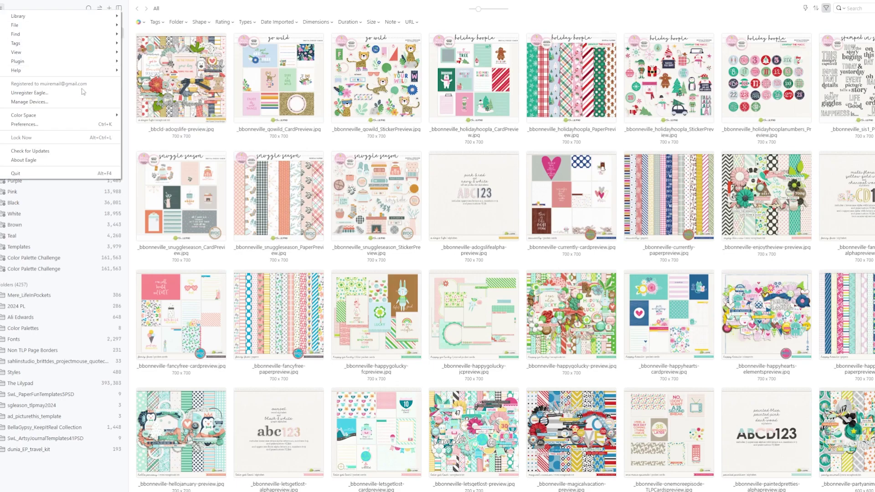
pyautogui.press('Escape')
pyautogui.click(25, 22)
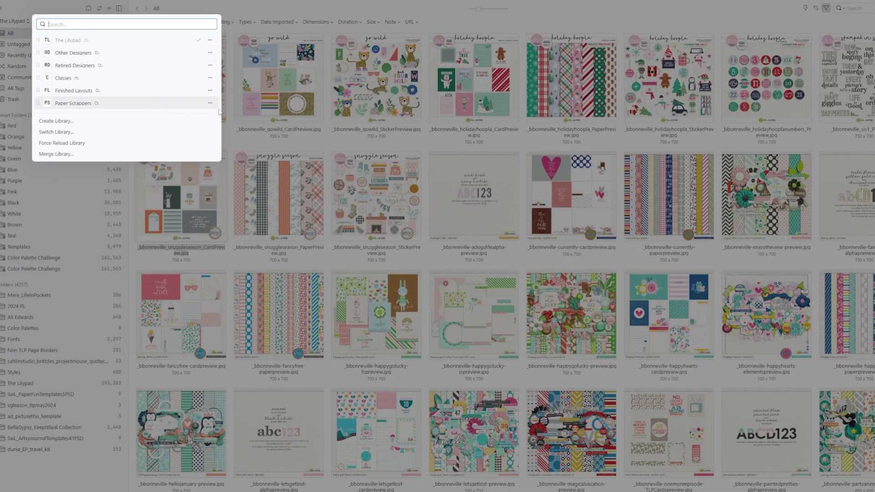
# Step: Bring up the options menu for the Paper Scrappers library entry
pyautogui.click(209, 103)
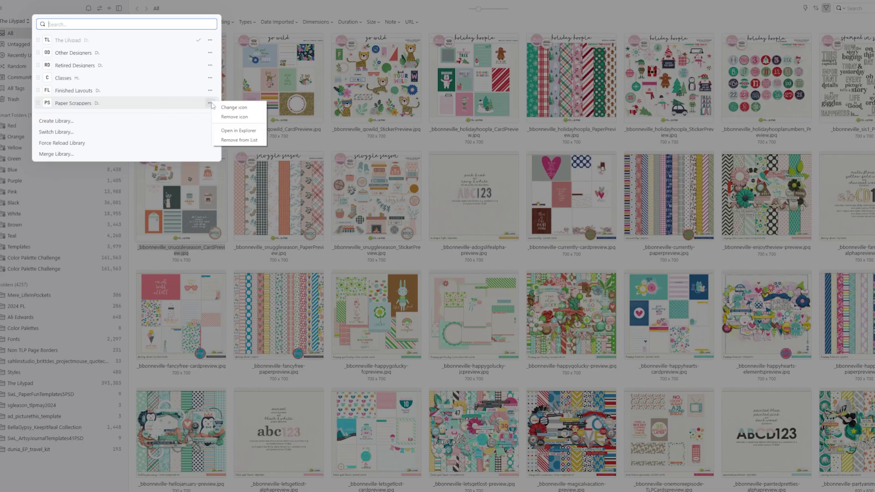
# Step: Reveal Paper Scrappers in File Explorer, delete the Paper Scrappers.library folder, and close Explorer
pyautogui.click(256, 134)
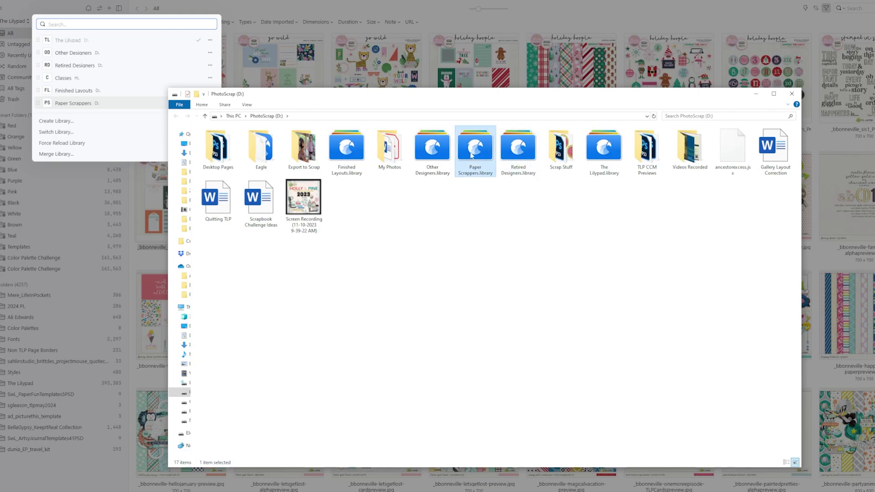
pyautogui.press('Delete')
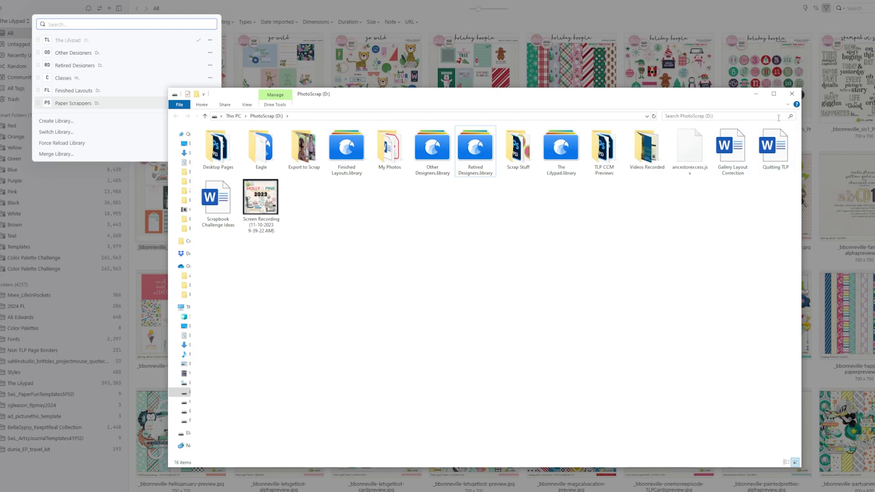
pyautogui.click(792, 94)
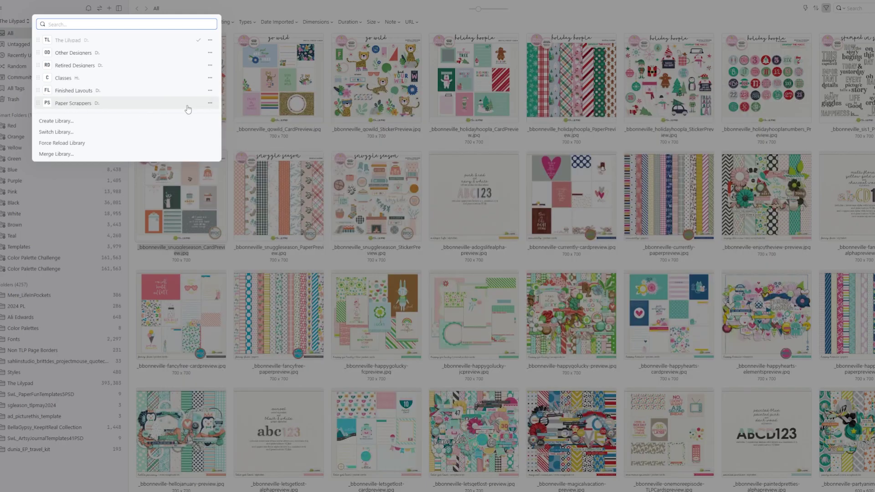
# Step: Try opening Paper Scrappers, then from the missing-library page return to The Lilypad
pyautogui.click(130, 107)
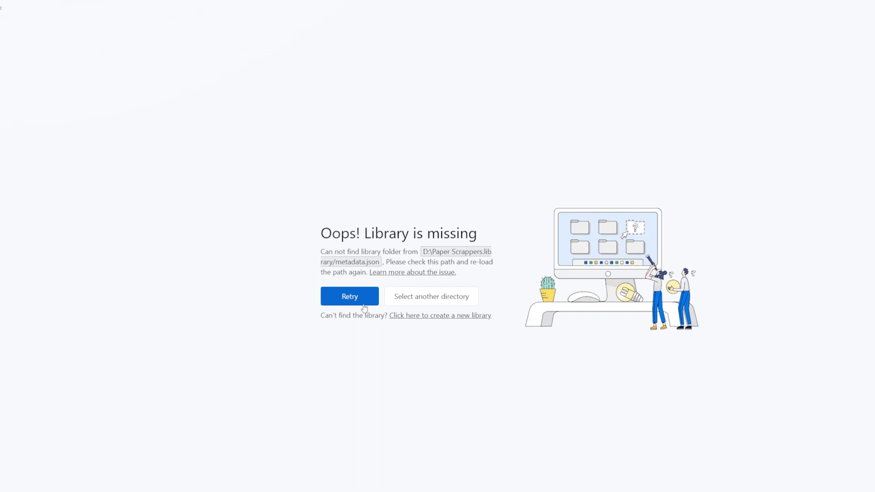
pyautogui.click(452, 297)
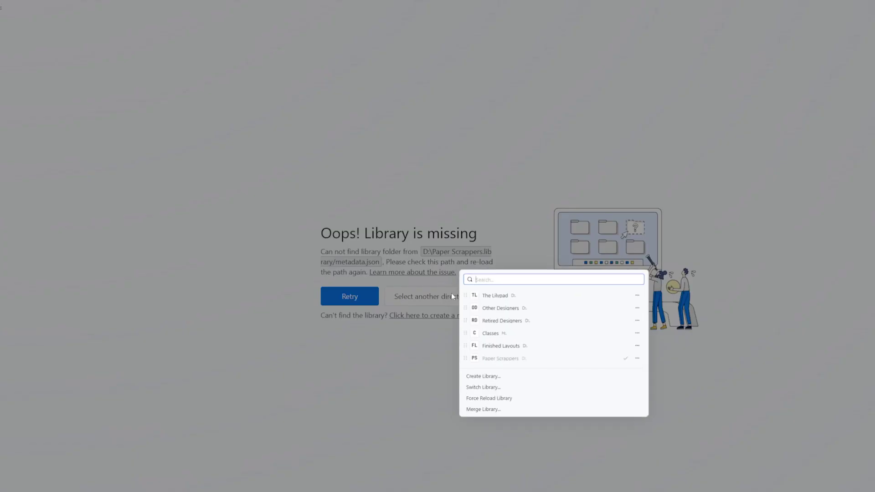
pyautogui.click(538, 295)
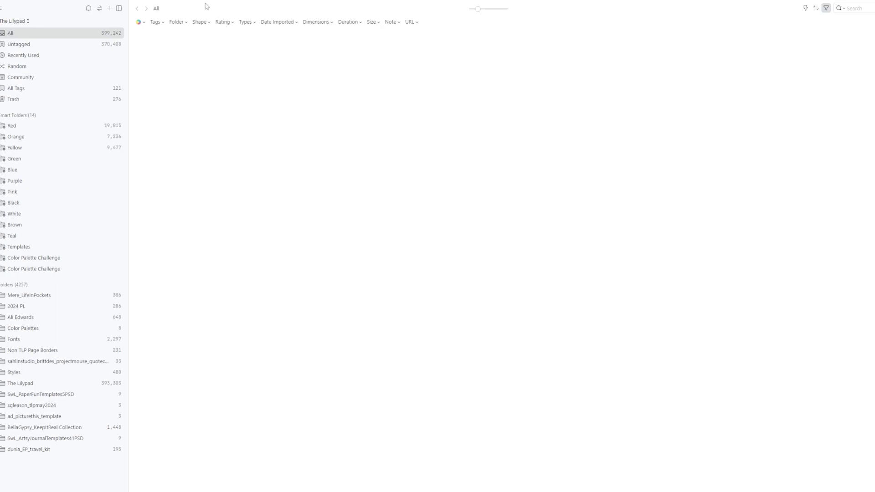
# Step: Drop Paper Scrappers from the library switcher, leaving five libraries with The Lilypad open
pyautogui.click(36, 26)
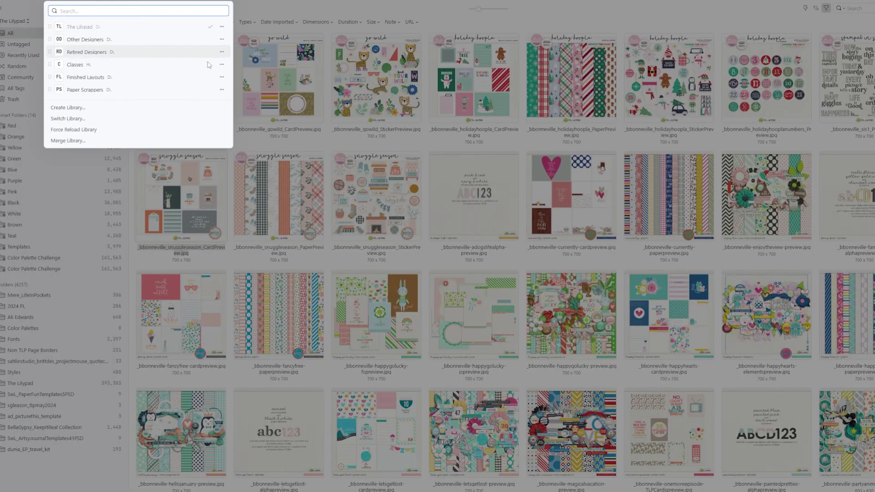
pyautogui.click(222, 91)
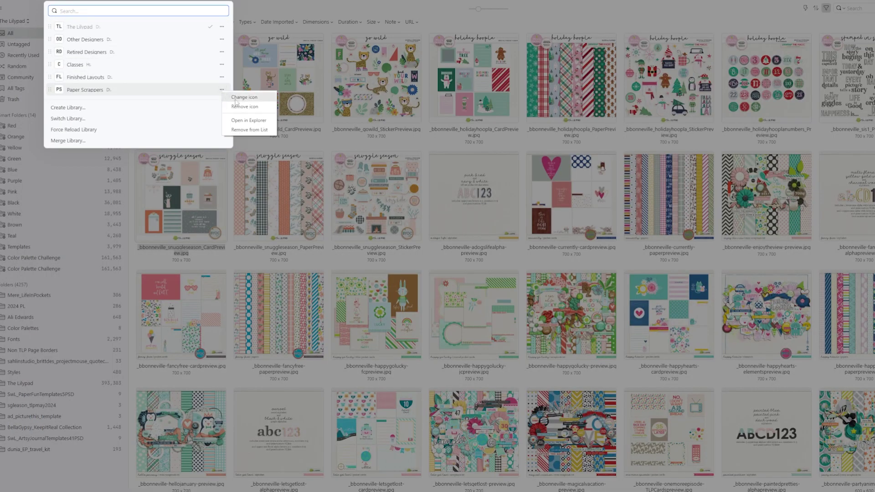
pyautogui.click(248, 130)
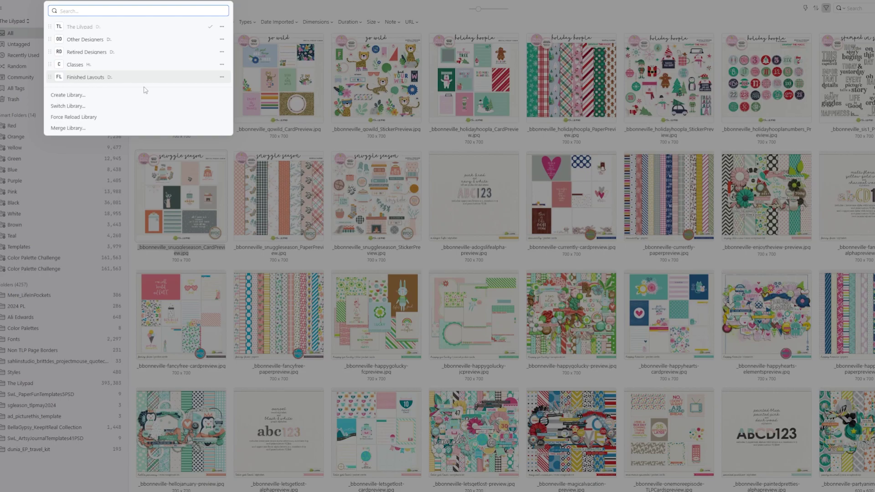
pyautogui.click(324, 107)
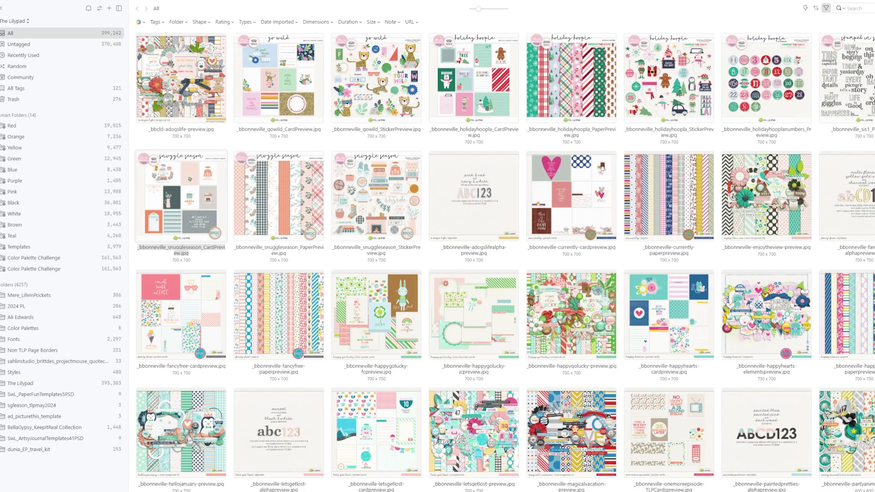
# Step: Expand The Lilypad in the Folders sidebar to reveal its FDD subfolder
pyautogui.scroll(-3, 599, 343)
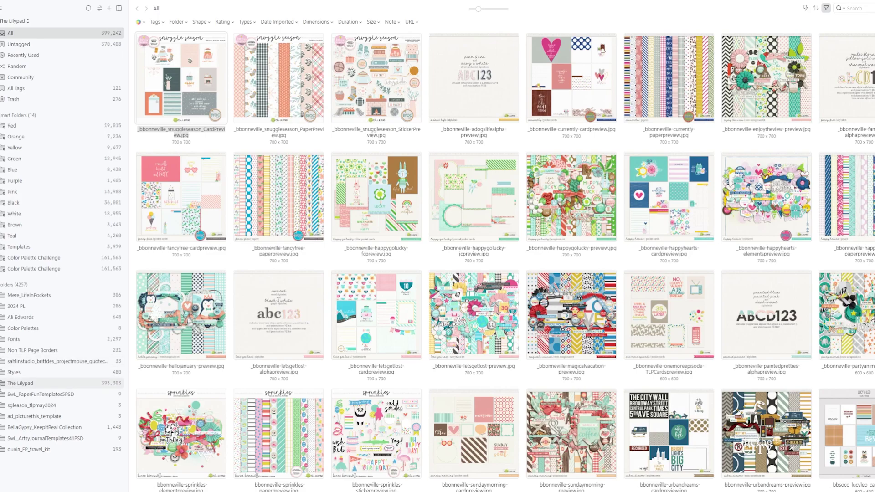
pyautogui.click(2, 385)
pyautogui.scroll(-2, 44, 479)
# Step: Browse into fdd_Beaming_DD_PSDs, select the tp1.psd template, then return to the FDD folder
pyautogui.scroll(-2, 43, 479)
pyautogui.click(43, 437)
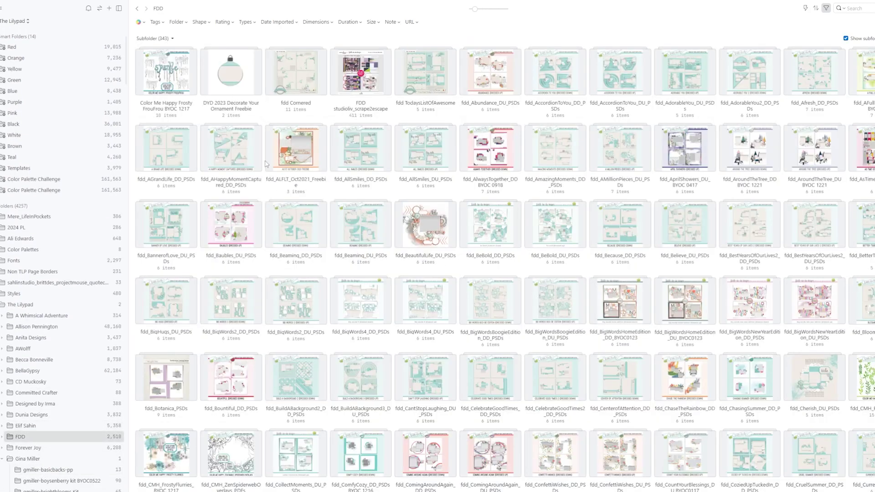
pyautogui.doubleClick(287, 221)
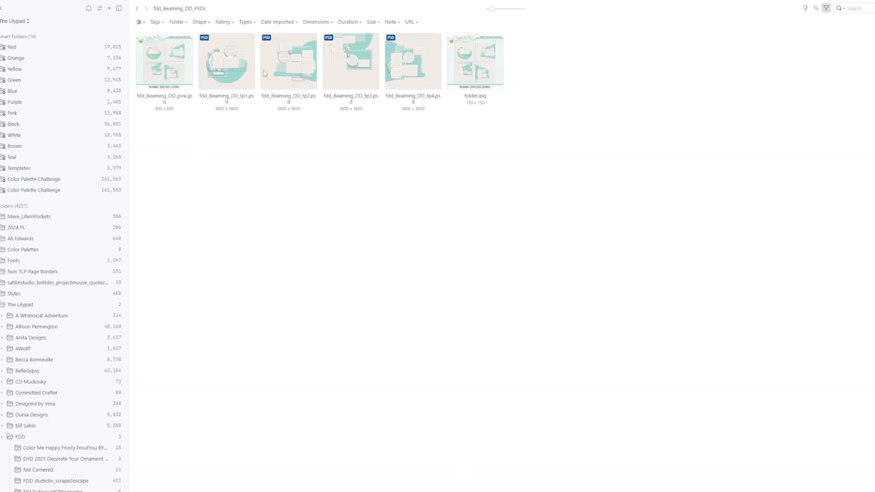
pyautogui.click(221, 56)
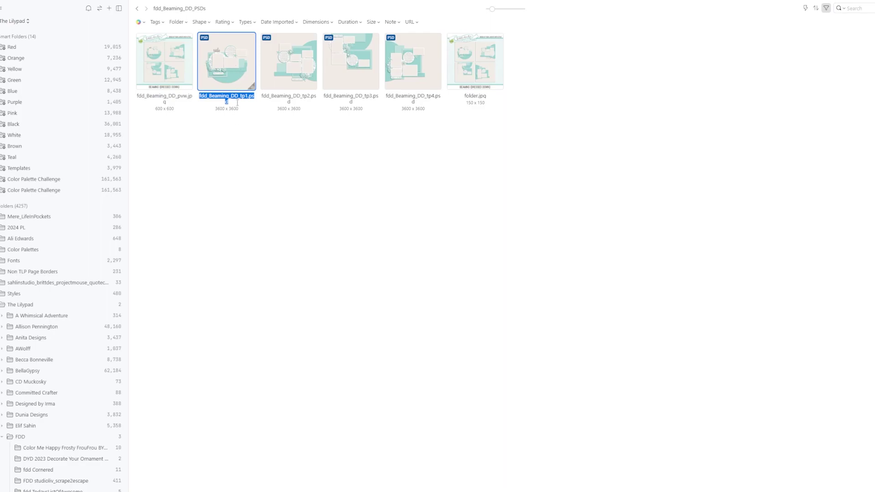
pyautogui.moveTo(238, 103)
pyautogui.click(56, 441)
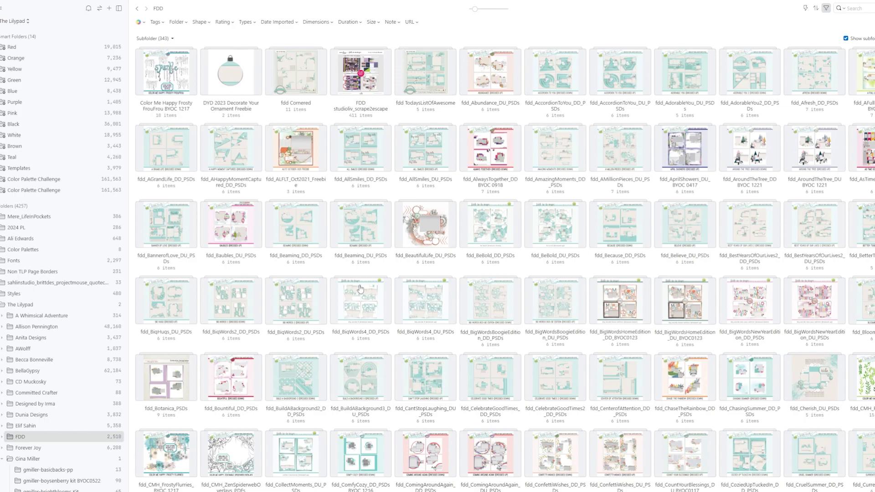
# Step: Collapse the Gina Miller, KAagard, Paula Kesselring and Studio Liv designer folders
pyautogui.click(2, 460)
pyautogui.scroll(-5, 27, 365)
pyautogui.click(3, 278)
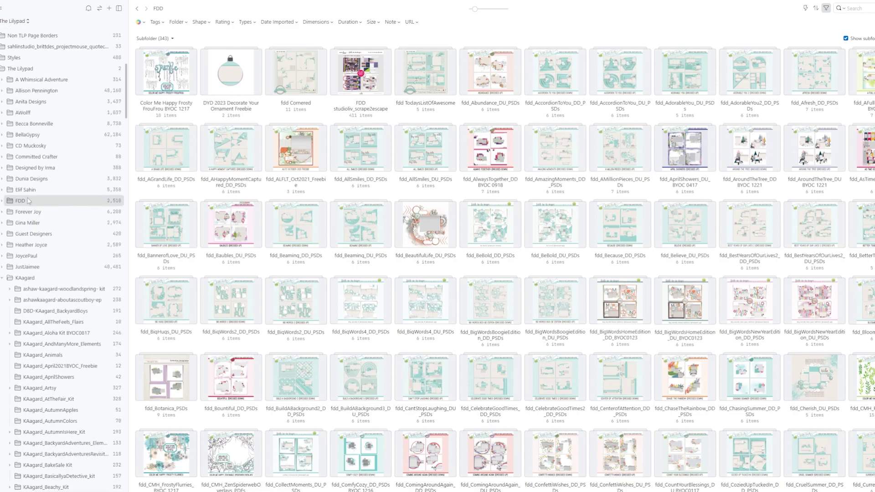
pyautogui.click(3, 278)
pyautogui.click(2, 377)
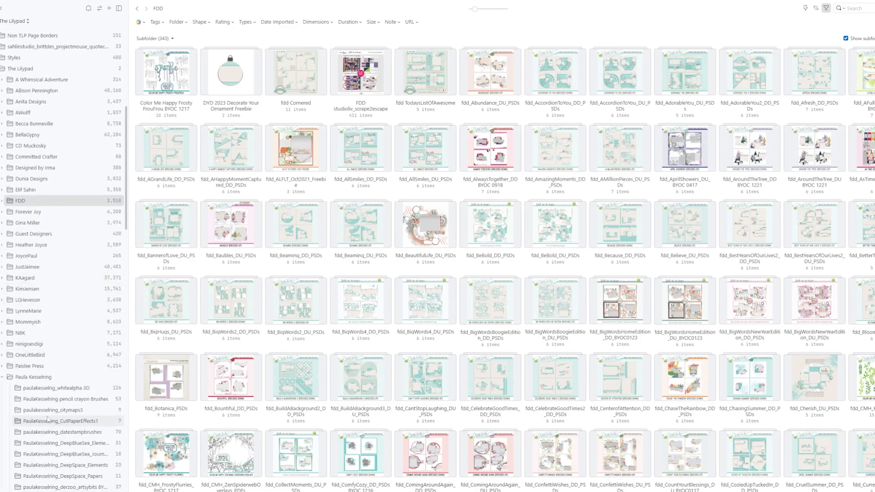
pyautogui.click(3, 377)
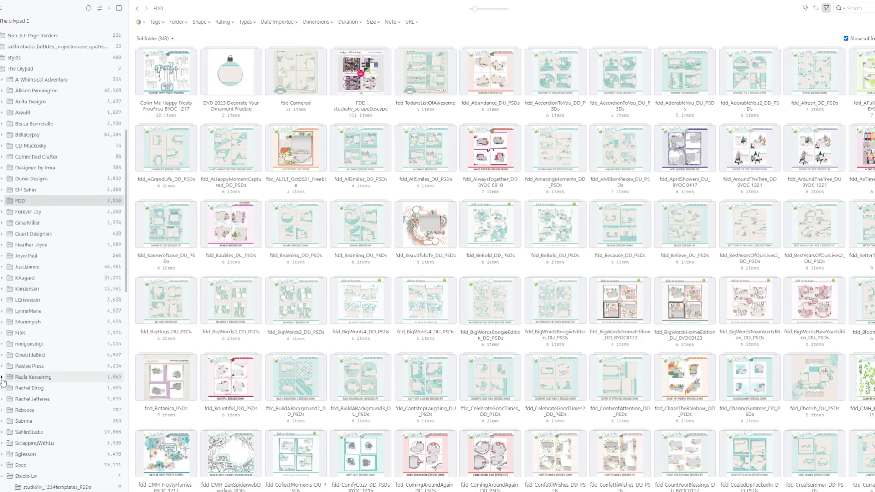
pyautogui.click(3, 476)
# Step: Drag the File Explorer 'Digi' window from the screen edge over Eagle's FDD folder
pyautogui.scroll(-2, 124, 444)
pyautogui.scroll(-2, 125, 445)
pyautogui.scroll(6, 59, 429)
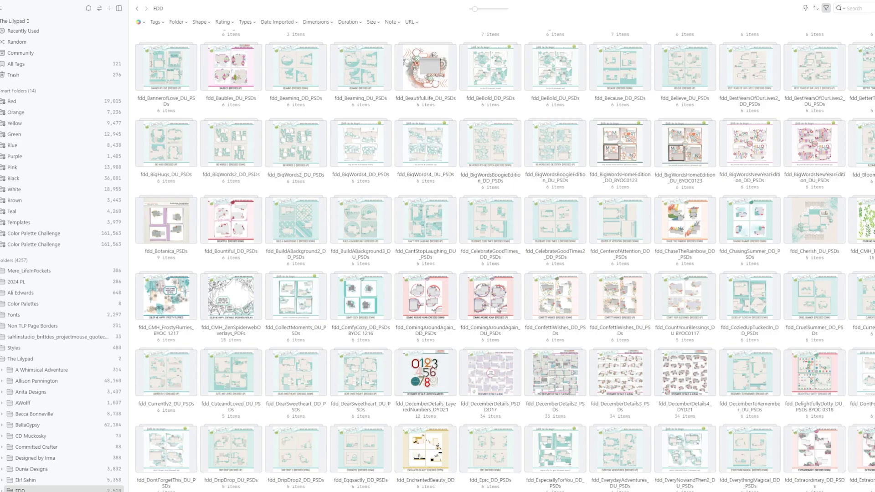
pyautogui.moveTo(874, 191); pyautogui.dragTo(416, 64)
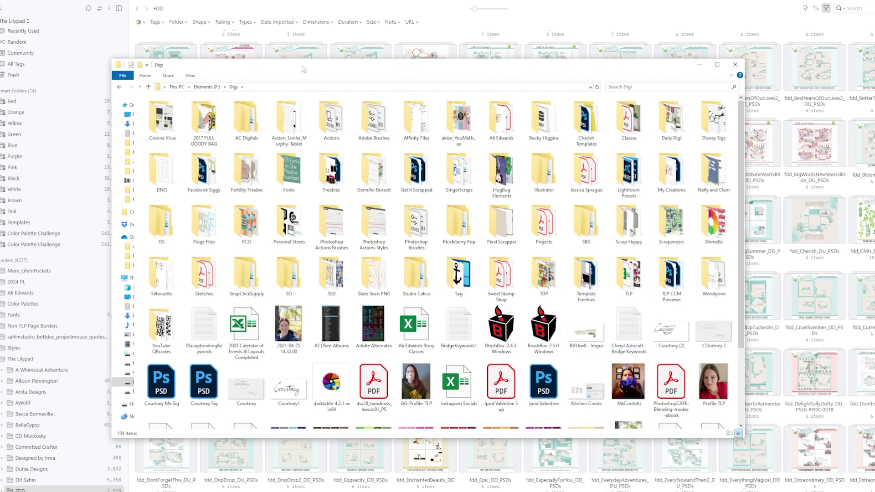
# Step: Move the Digi Explorer window off to the right edge to reveal the FDD template subfolders
pyautogui.moveTo(173, 64); pyautogui.dragTo(874, 214)
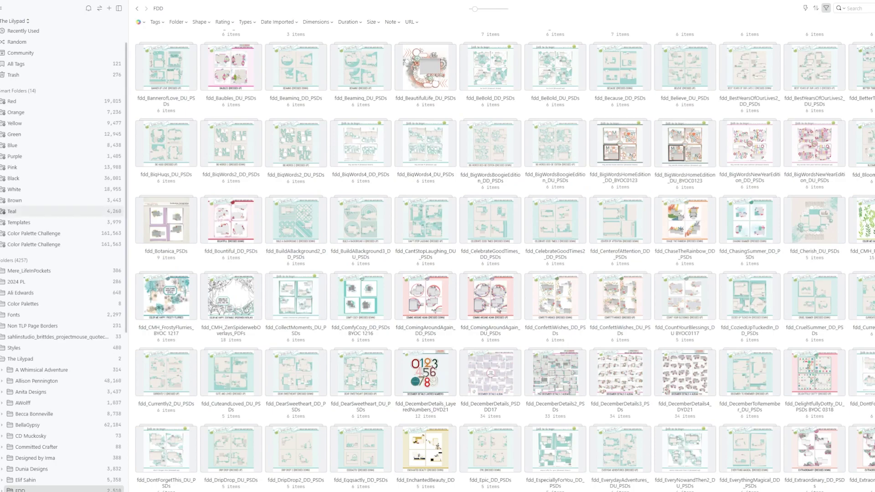
pyautogui.scroll(-7, 110, 406)
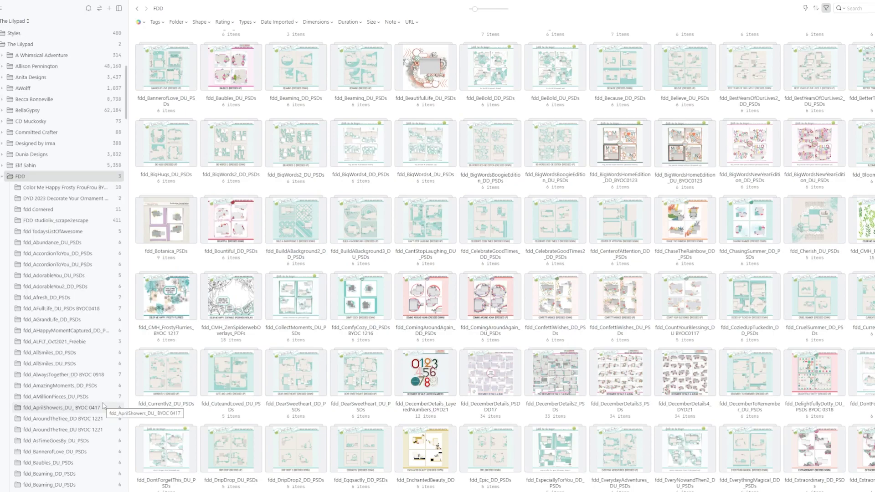